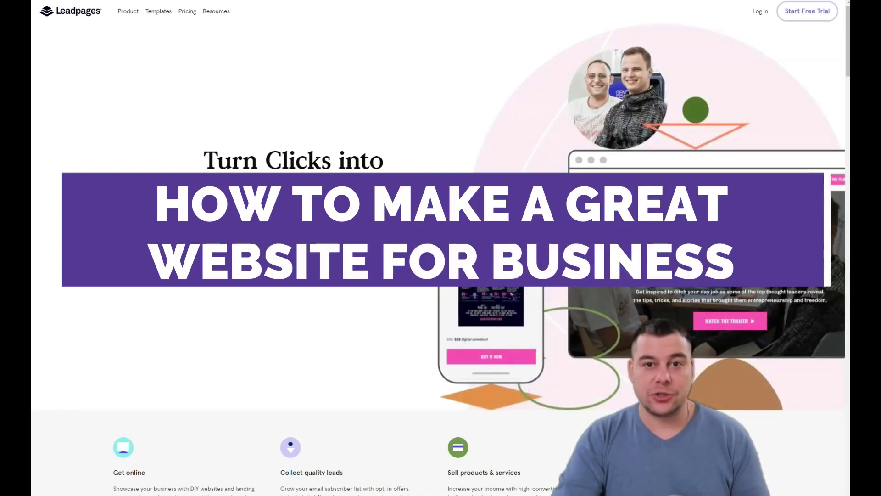
Look through the Leadpages home page, including its website builder, integrations and customer service sections.
scroll(417, 142, "down", 5)
scroll(416, 145, "down", 14)
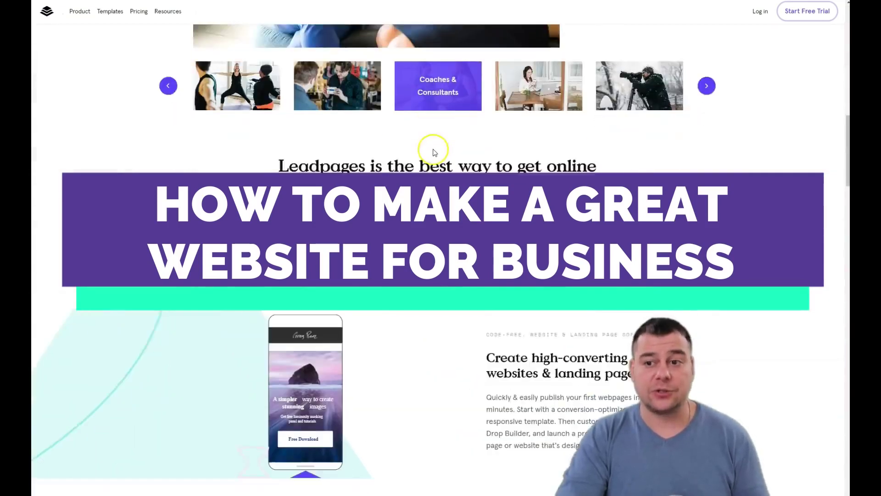
scroll(434, 151, "down", 20)
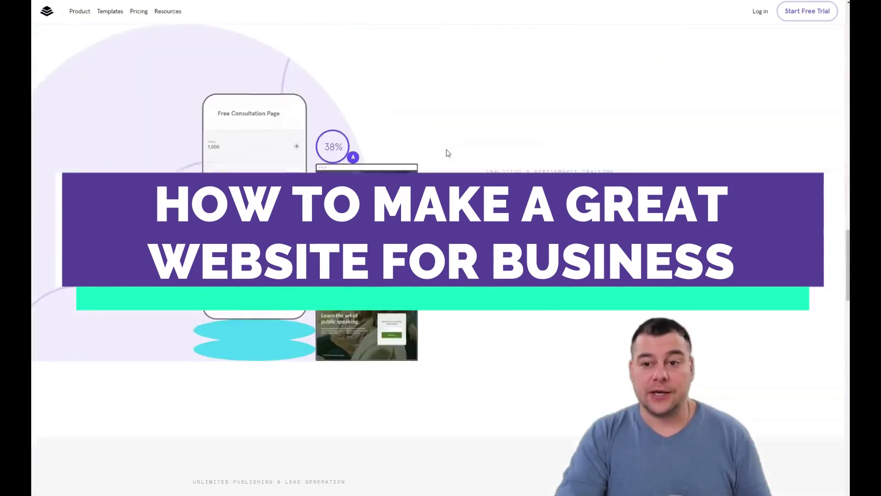
scroll(448, 153, "down", 18)
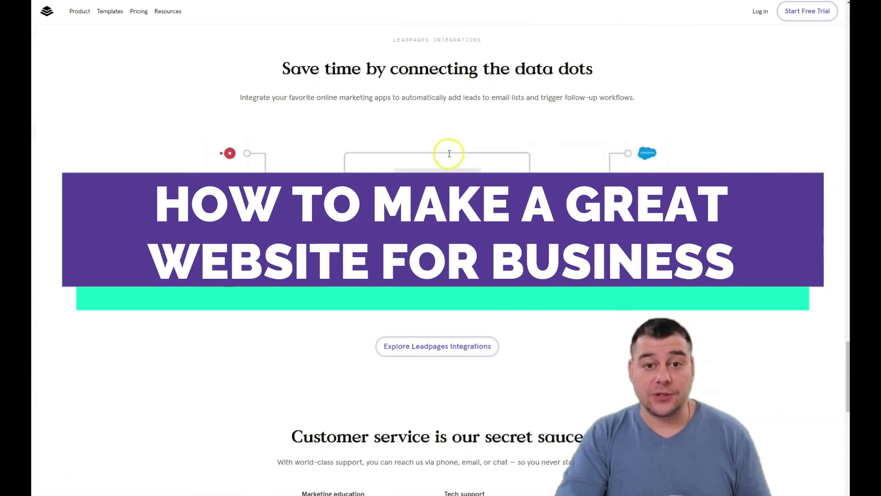
scroll(450, 153, "down", 11)
scroll(451, 151, "up", 7)
scroll(453, 153, "up", 20)
scroll(452, 153, "up", 15)
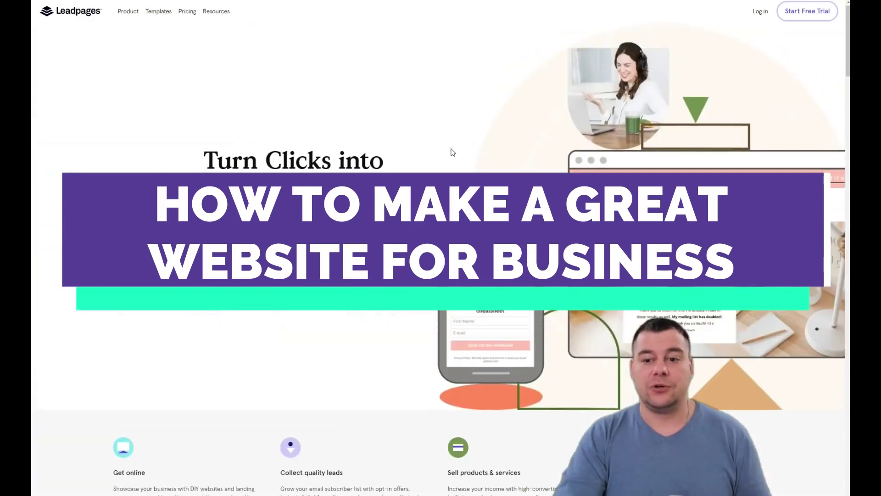
Start building a new landing page from the Photo Background Squeeze Page template.
left_click(247, 116)
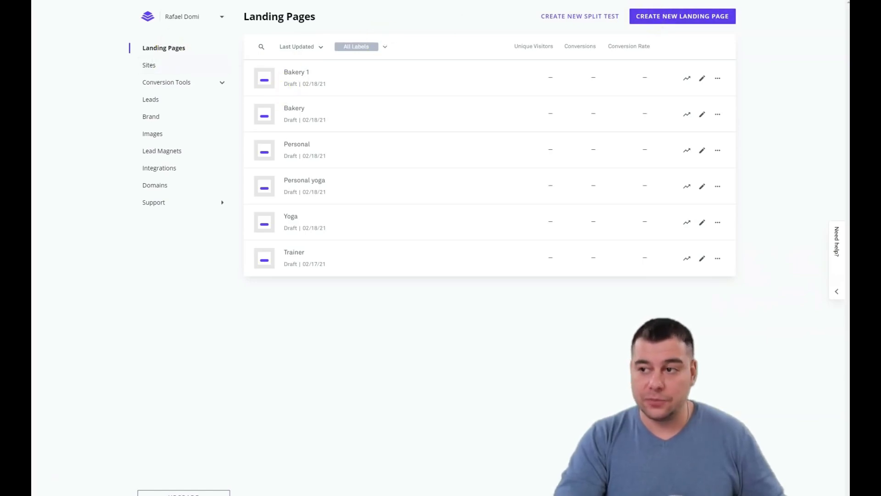
left_click(664, 17)
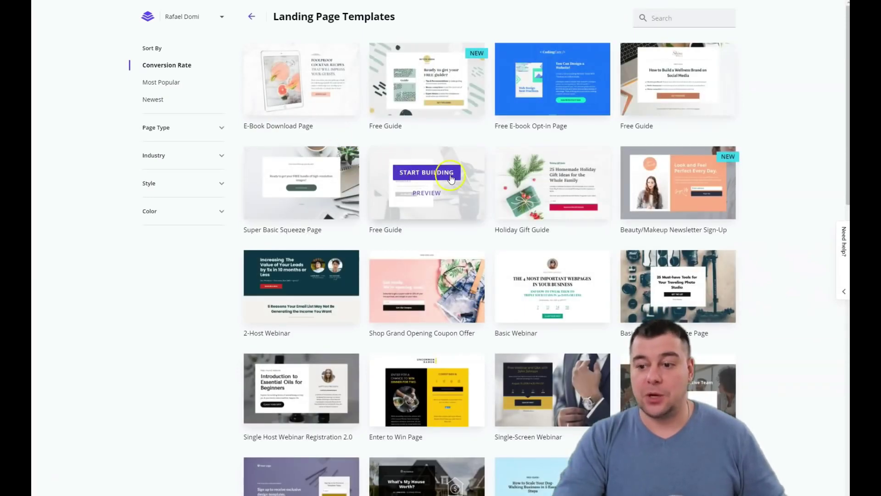
scroll(448, 175, "down", 3)
scroll(450, 173, "down", 6)
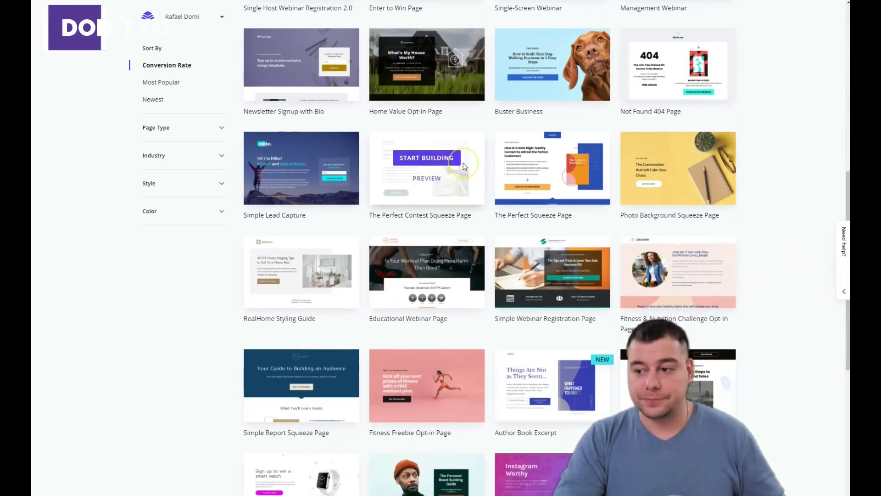
scroll(440, 166, "down", 1)
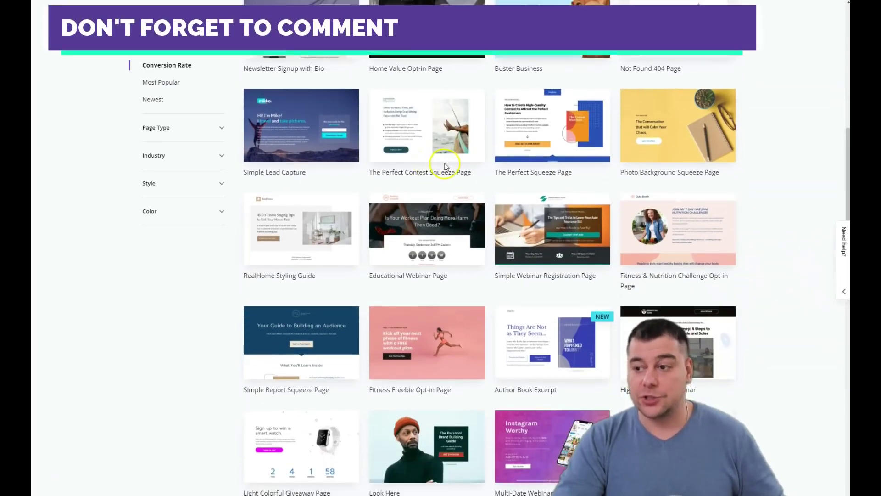
mouse_move(698, 139)
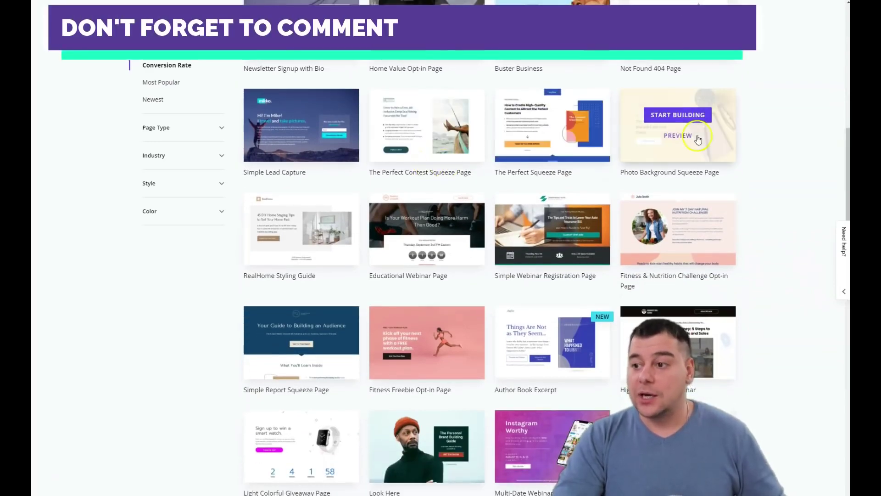
left_click(674, 117)
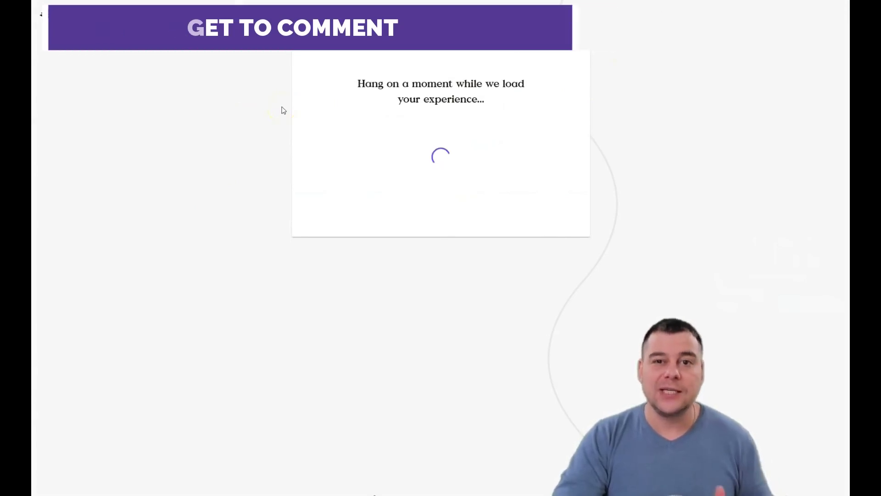
Name the new page Pizza and continue to the page editor.
left_click(414, 147)
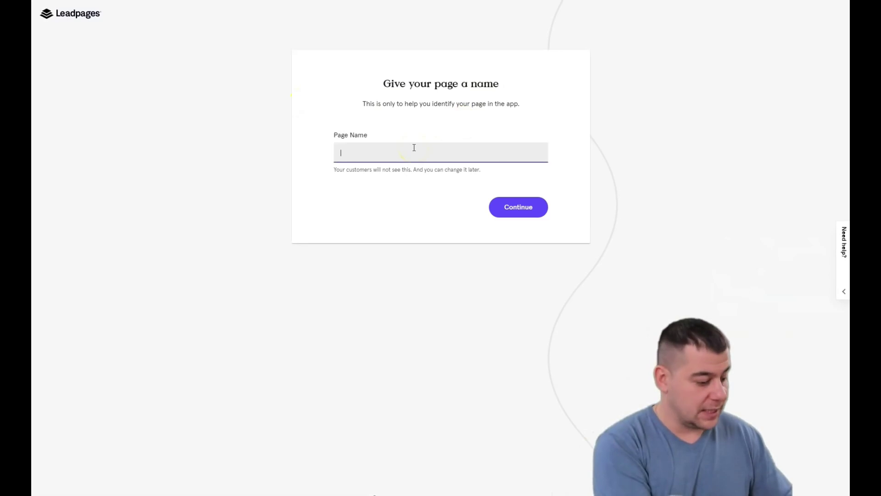
type("Pizz")
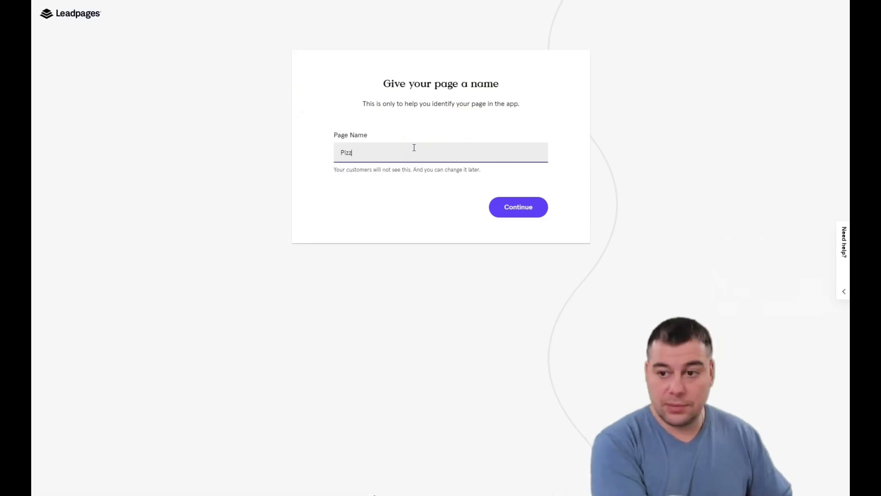
type("a")
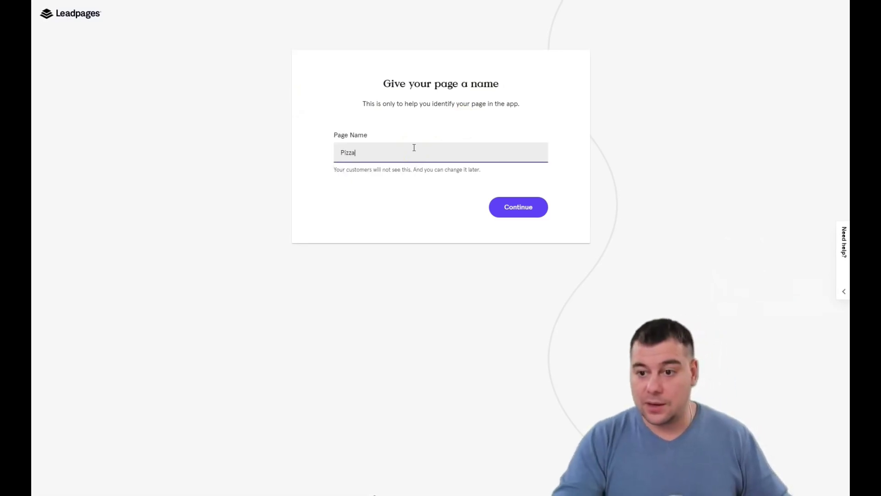
left_click(510, 208)
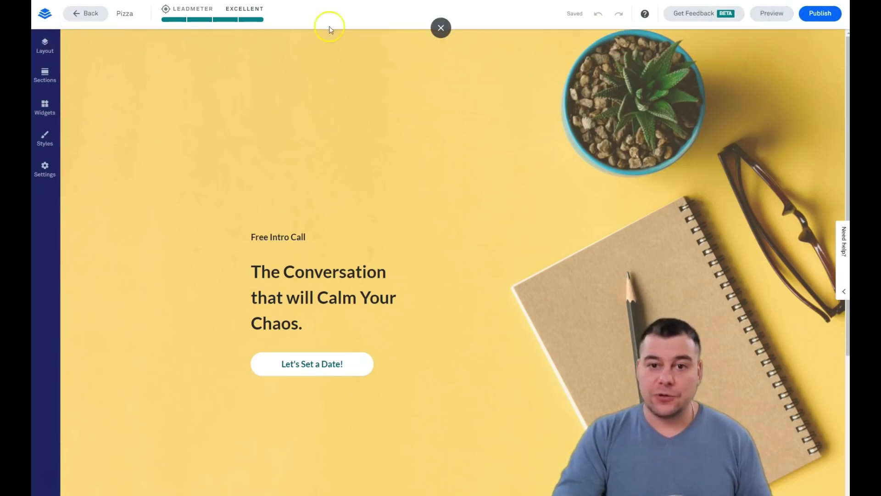
Preview the page in tablet, phone and desktop views, return to editing and look over the whole page.
left_click(766, 14)
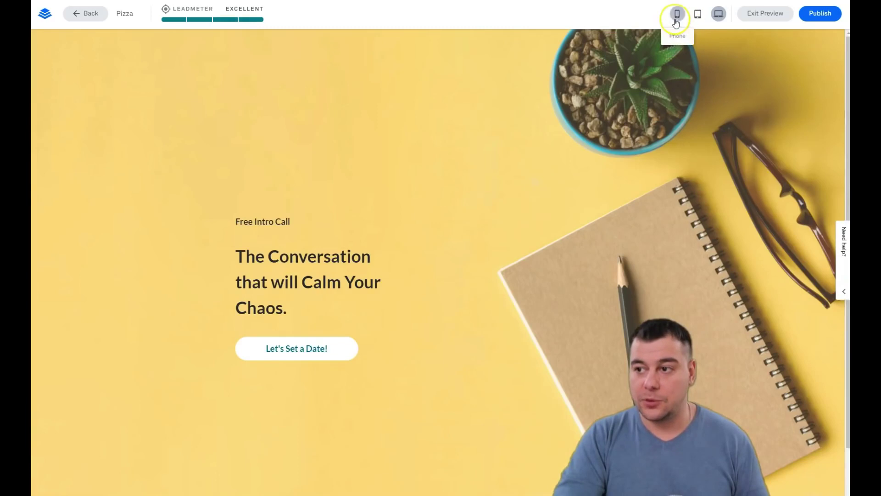
left_click(695, 16)
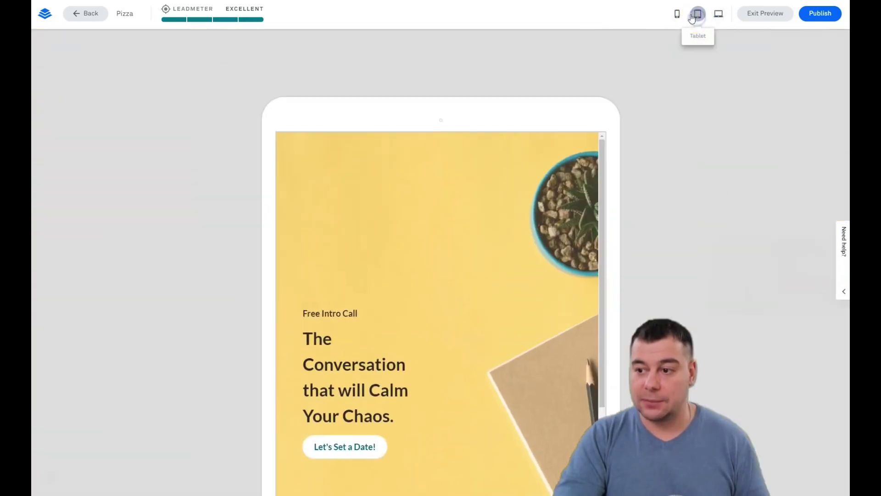
left_click(678, 15)
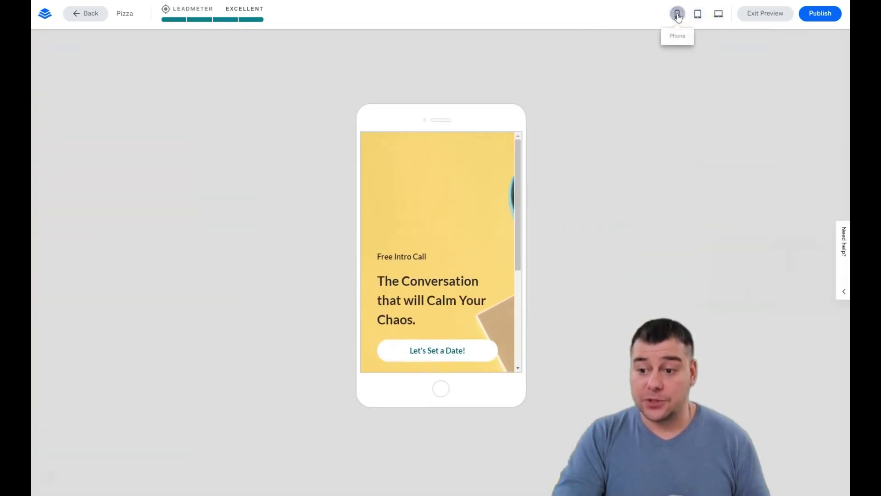
left_click(717, 18)
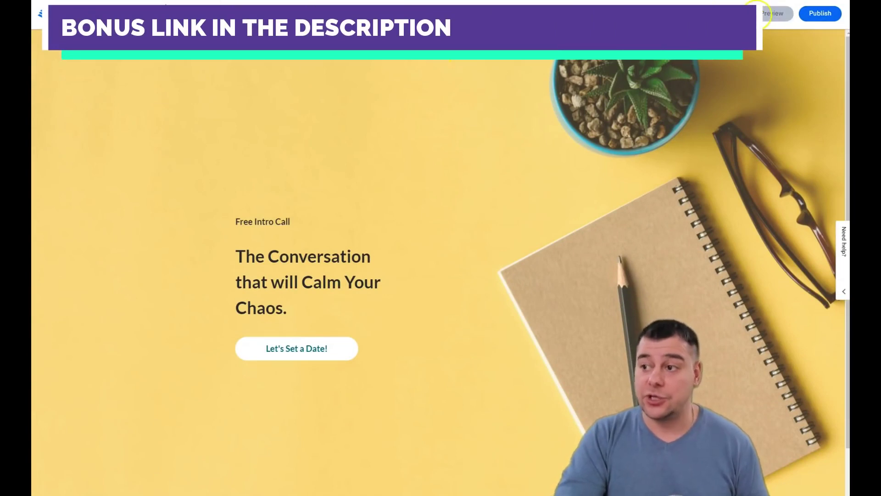
left_click(773, 13)
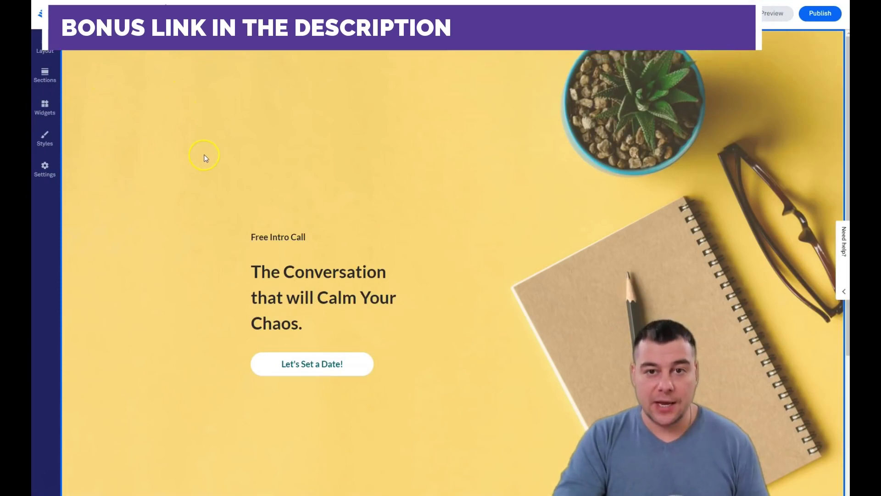
scroll(204, 156, "down", 5)
scroll(206, 151, "up", 5)
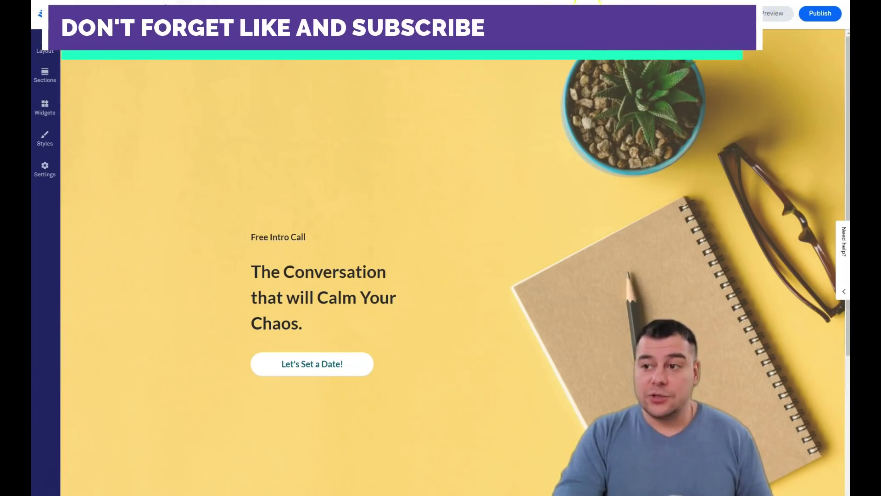
Try the Footer section above Main Content in the page layout, and put it back below.
left_click(44, 52)
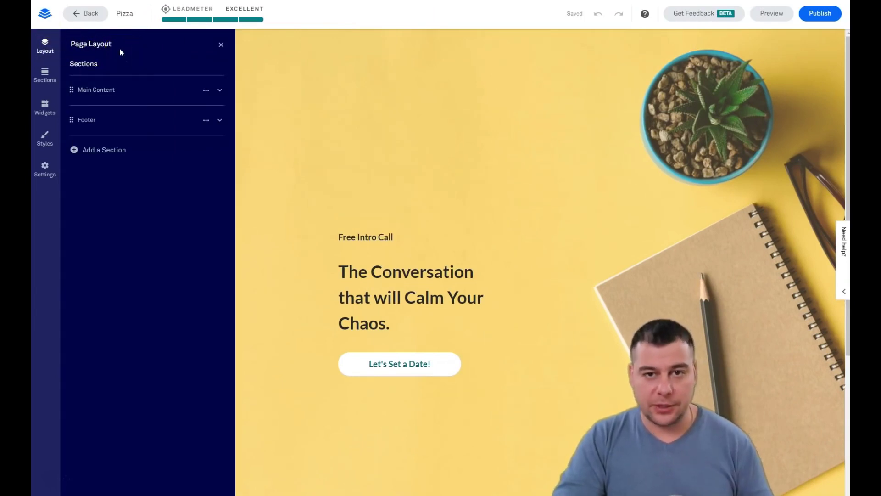
left_click(118, 51)
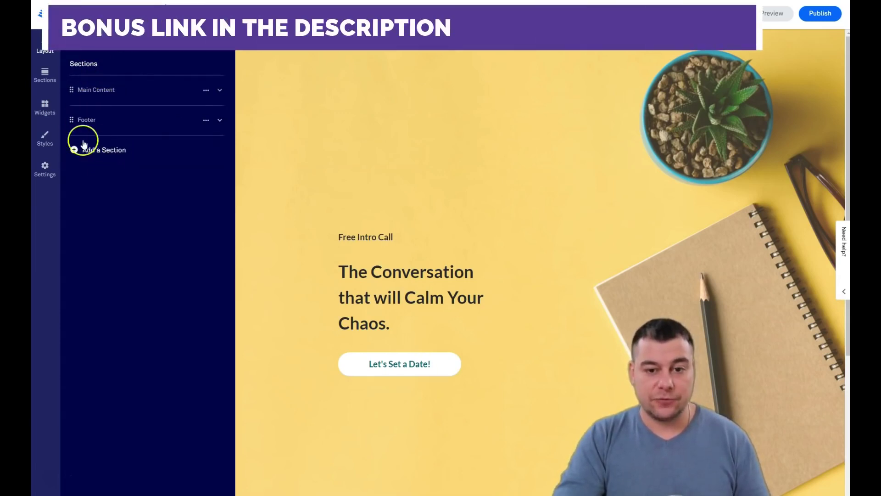
left_click_drag(72, 121, 70, 90)
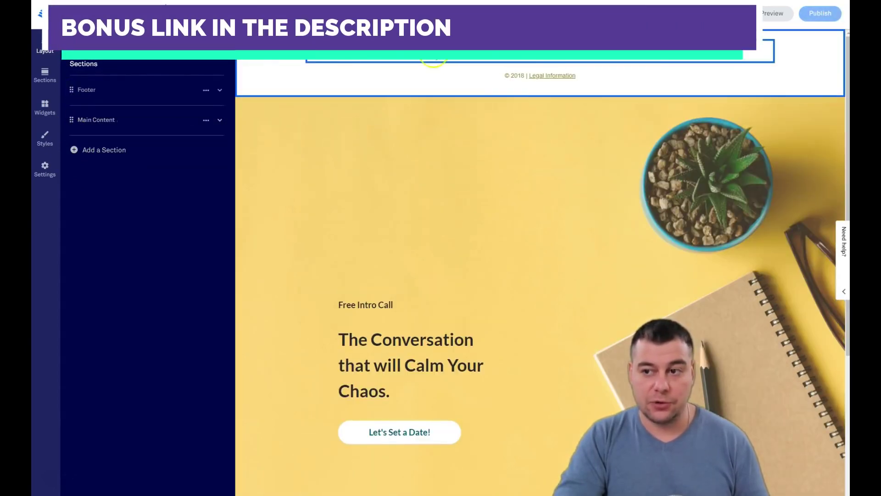
left_click_drag(69, 89, 71, 121)
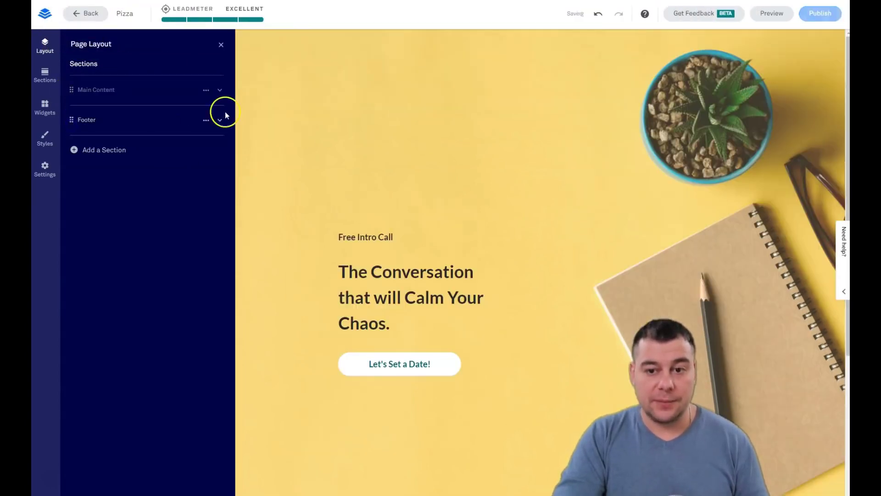
mouse_move(183, 125)
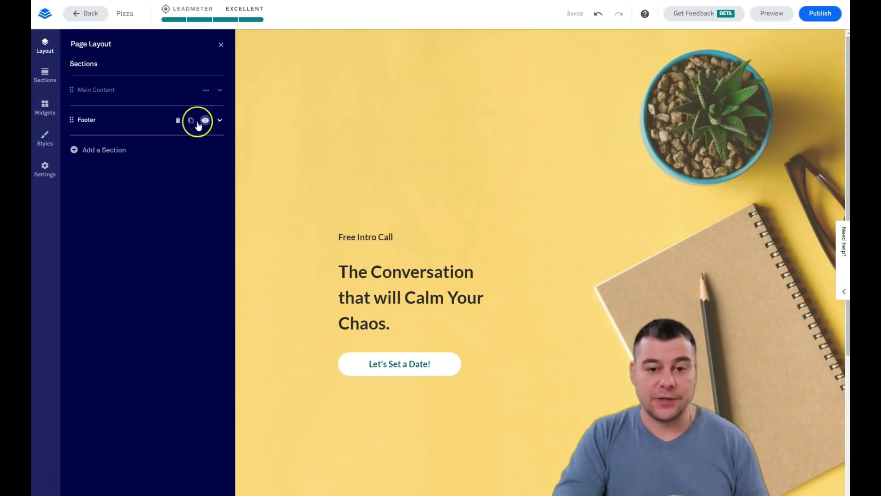
Add a Call to Action section using the black "Find your power faster. Become a member." design.
left_click(77, 151)
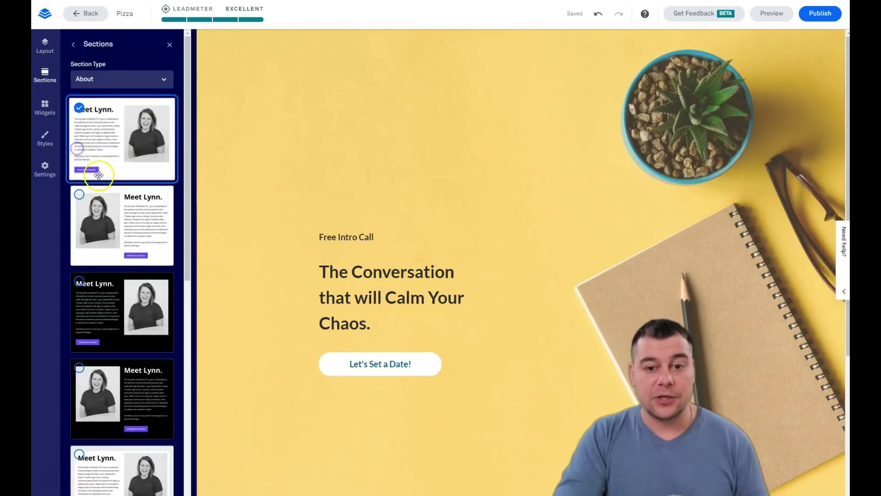
left_click(102, 159)
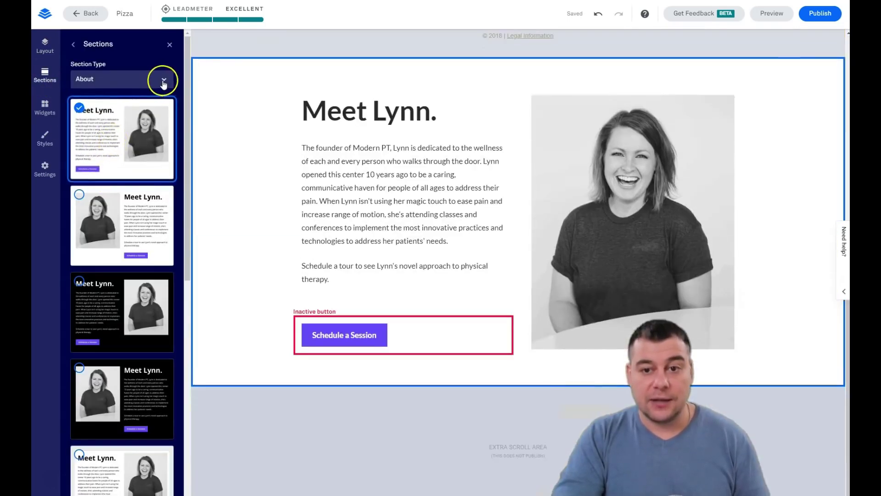
left_click(161, 79)
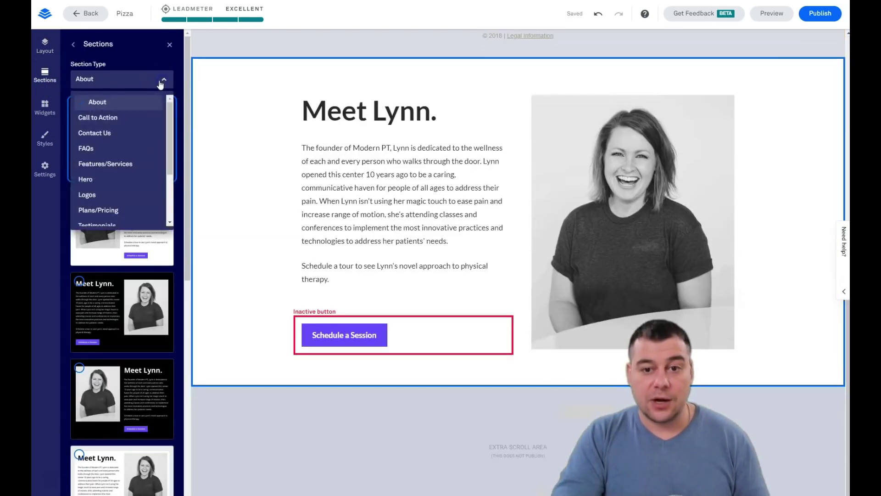
left_click(105, 123)
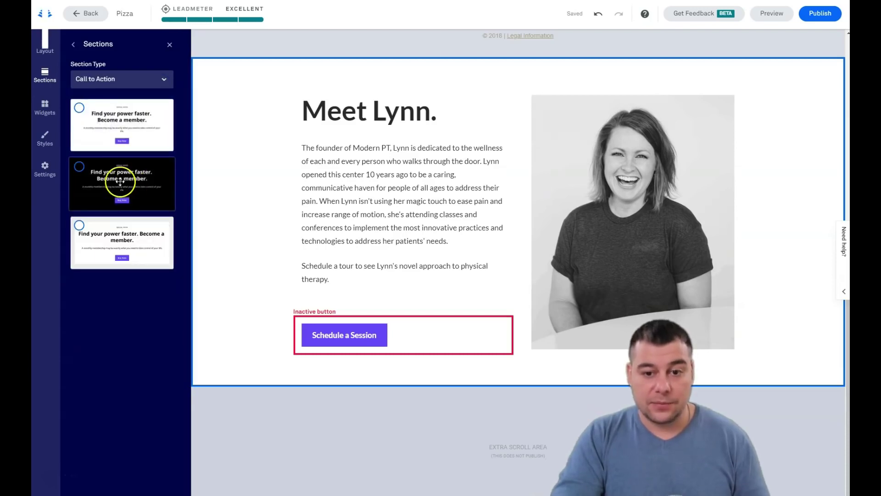
left_click(80, 169)
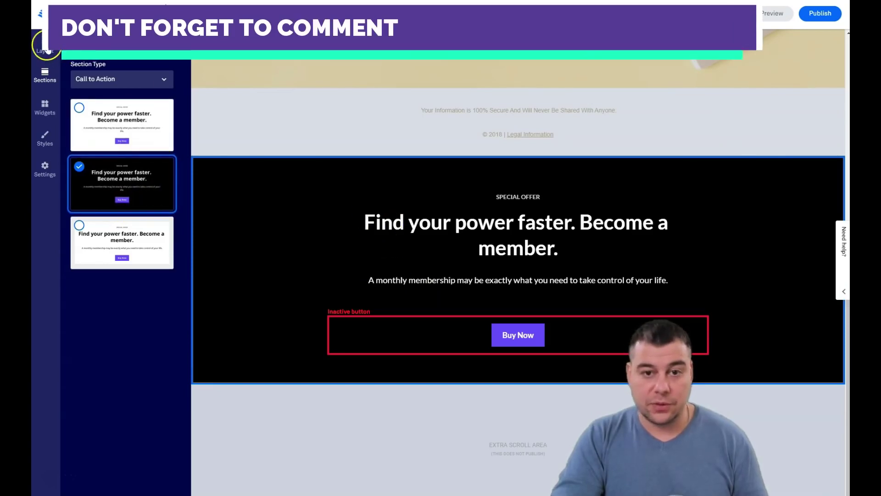
Move the Call to Action section between Main Content and Footer in the page layout, and check the page.
left_click(48, 50)
left_click(86, 148)
left_click_drag(71, 150, 71, 120)
scroll(459, 211, "up", 8)
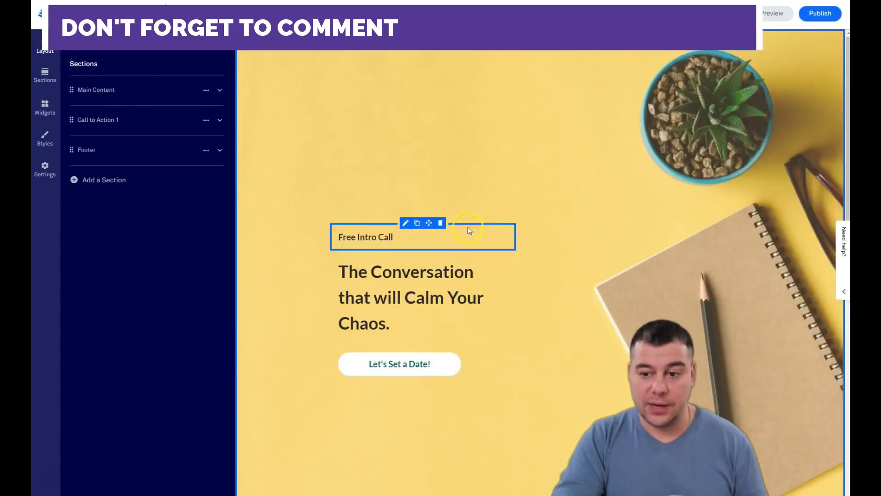
scroll(468, 228, "down", 8)
scroll(487, 271, "down", 2)
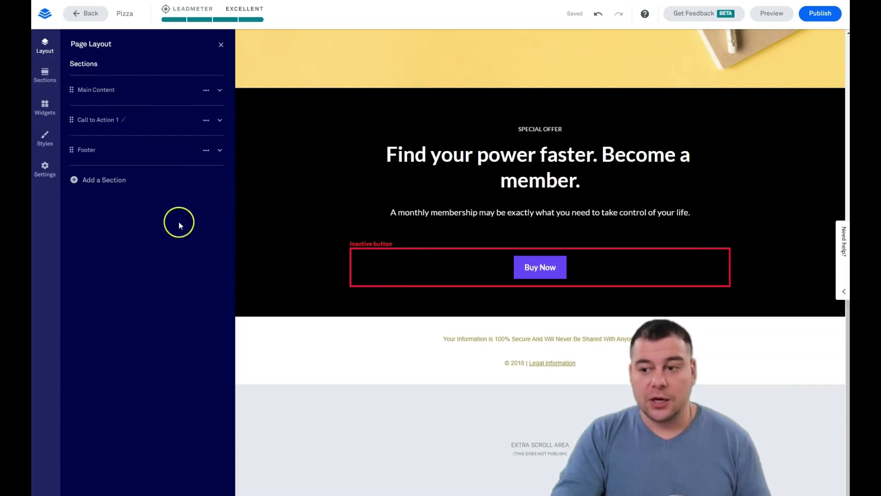
scroll(517, 134, "up", 8)
scroll(517, 134, "down", 7)
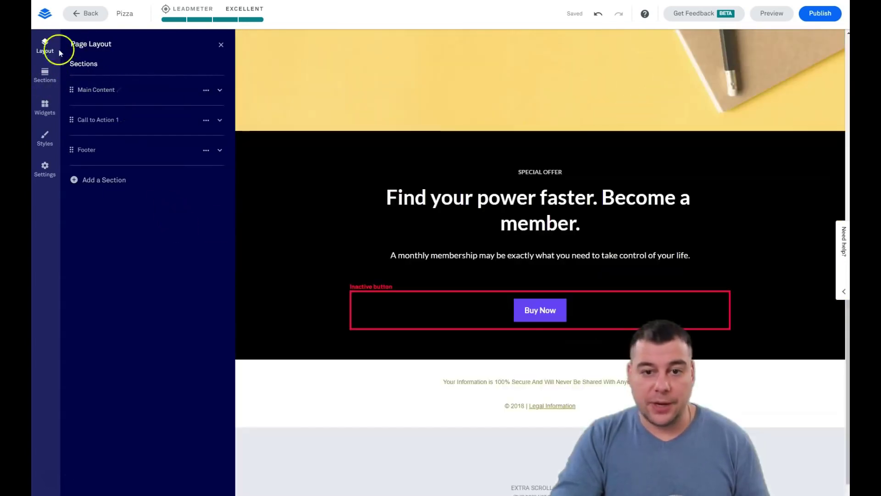
Add an About section using the white design with the photo to the left of the text.
left_click(89, 181)
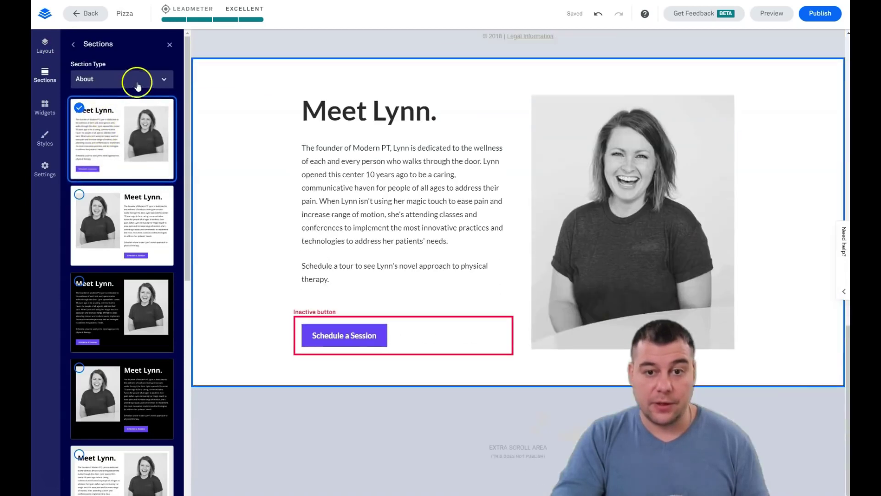
left_click(139, 209)
scroll(133, 193, "down", 10)
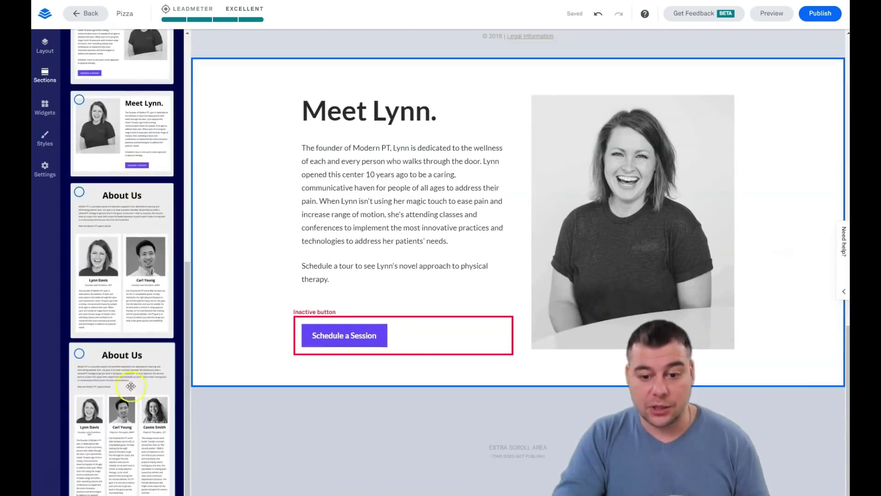
scroll(121, 341, "up", 10)
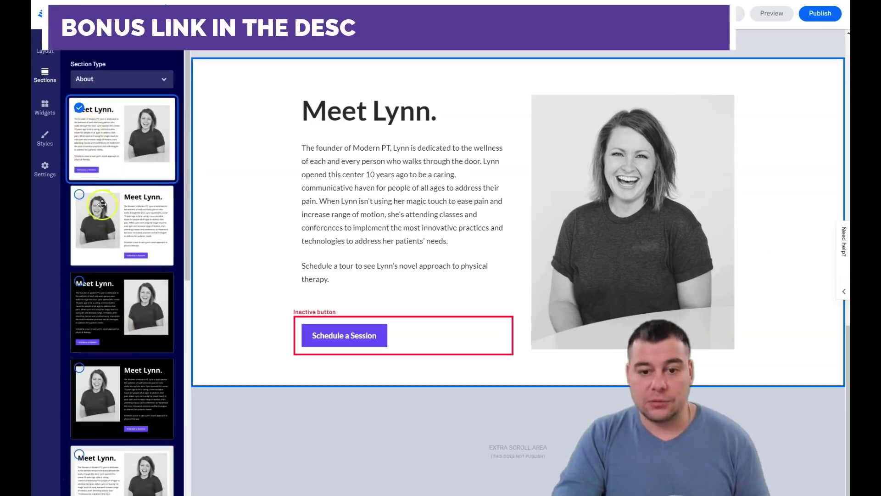
left_click(99, 224)
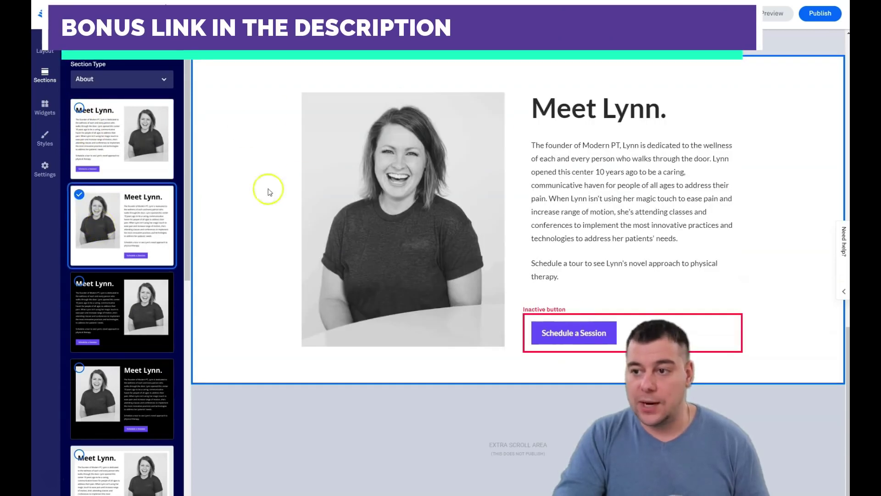
scroll(276, 191, "up", 7)
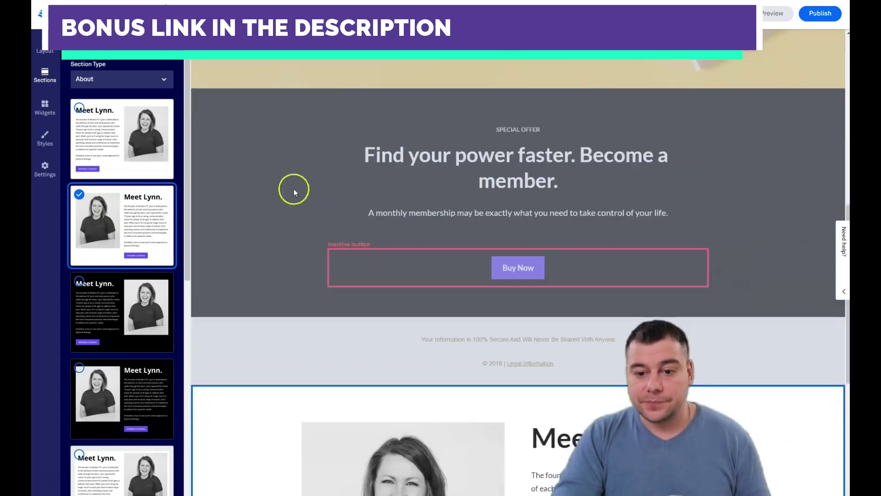
scroll(293, 189, "down", 2)
Move the About section between Main Content and Call to Action in the page layout, and look over the page.
left_click(41, 52)
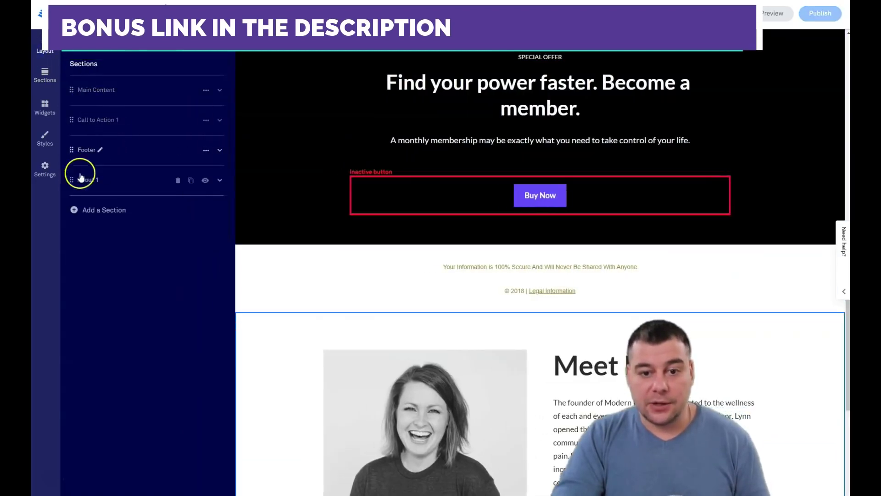
left_click_drag(72, 180, 71, 123)
left_click(110, 122)
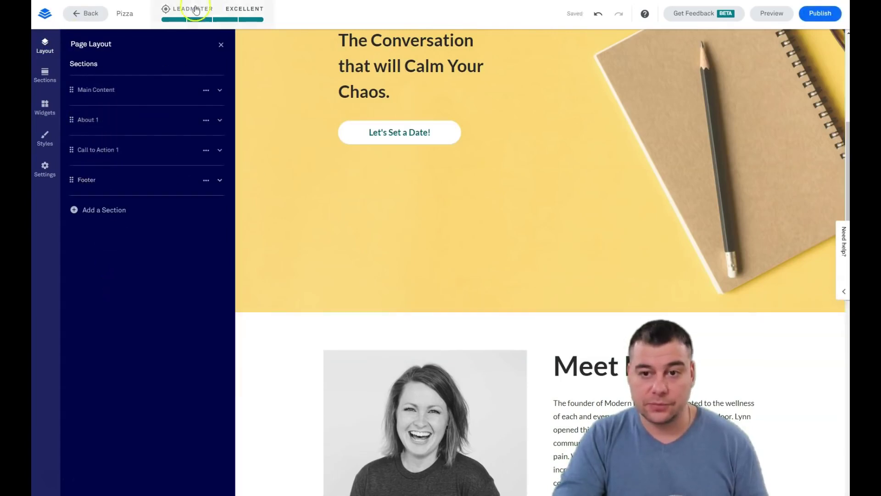
left_click(222, 45)
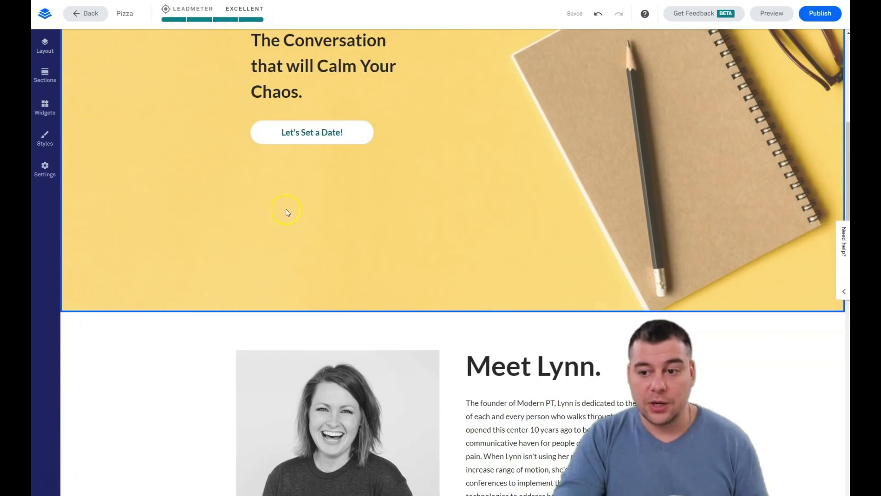
scroll(285, 209, "down", 12)
scroll(234, 186, "up", 6)
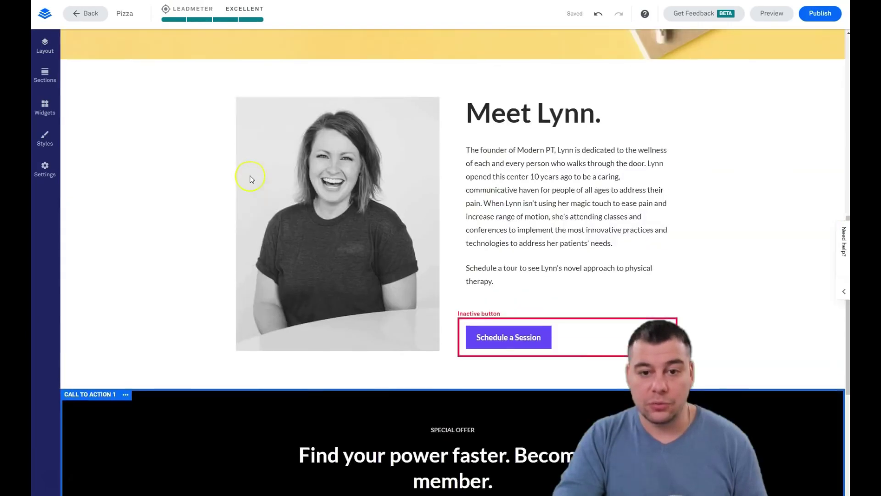
scroll(251, 179, "up", 10)
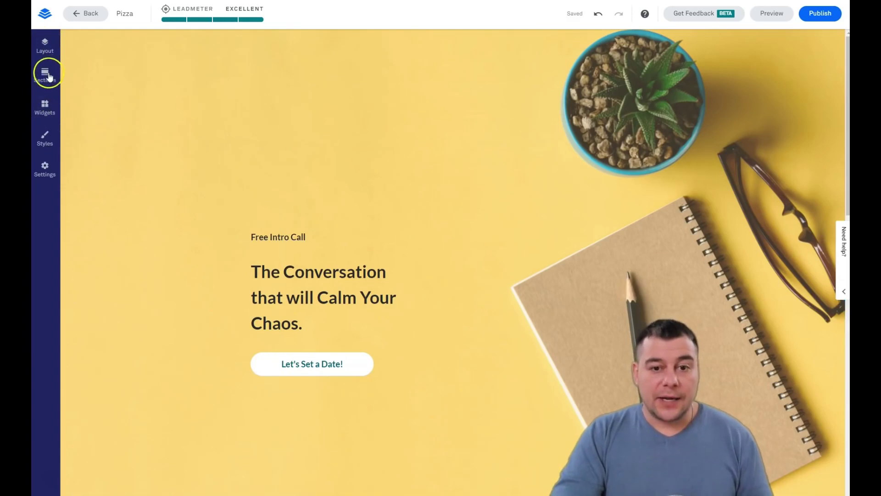
Delete the About section from the page layout, and check the remaining sections on the page.
left_click(44, 55)
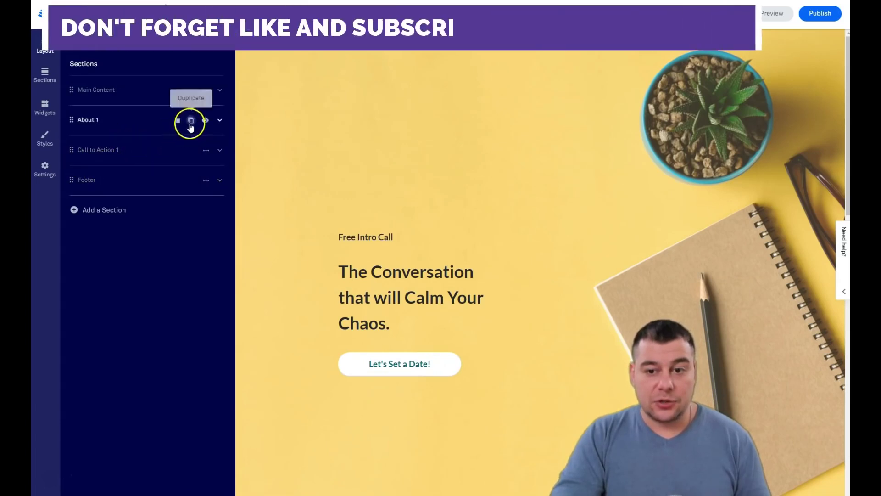
left_click(179, 121)
left_click(146, 119)
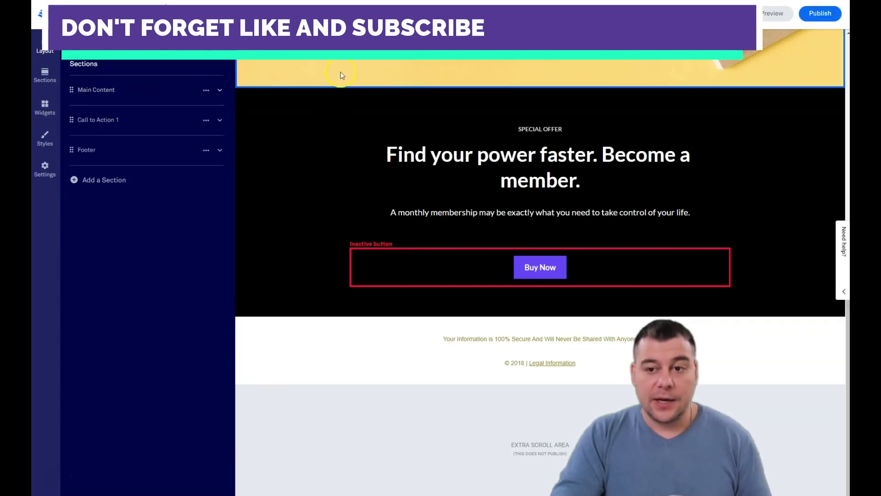
scroll(311, 203, "up", 7)
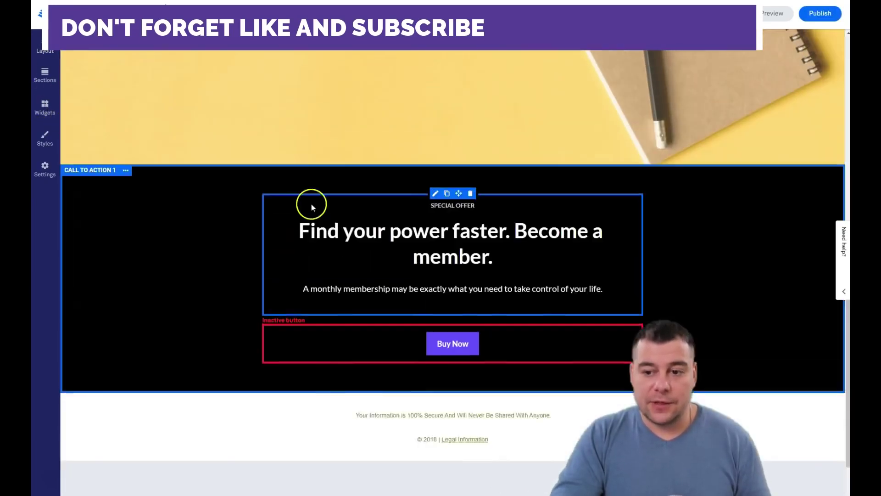
scroll(183, 196, "up", 1)
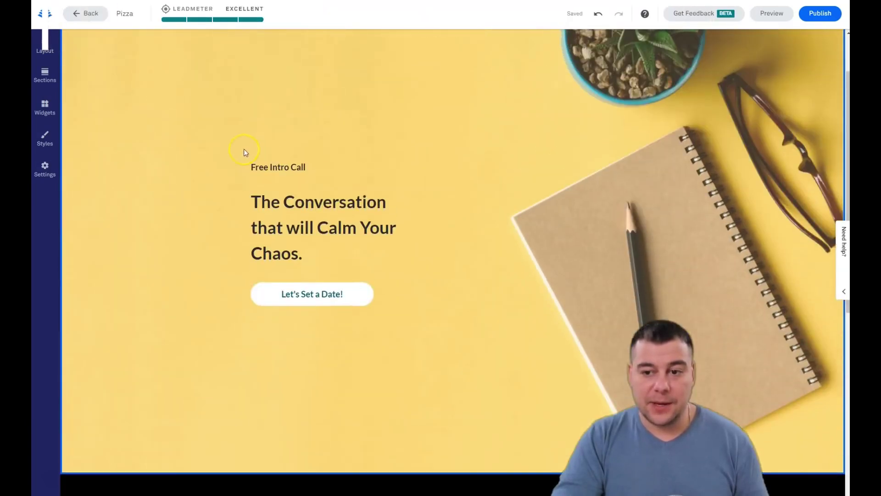
Look through the available widgets, and examine the Main Content section's structure and its options for adding a column or row.
left_click(45, 108)
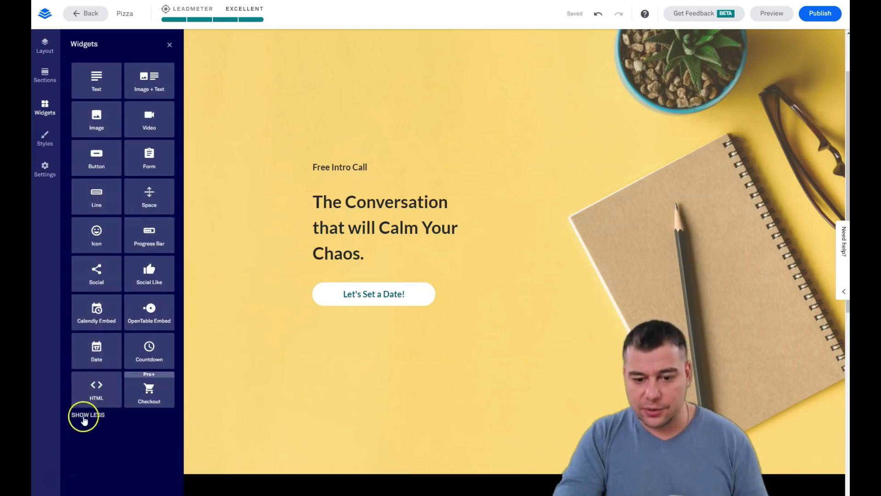
left_click(81, 418)
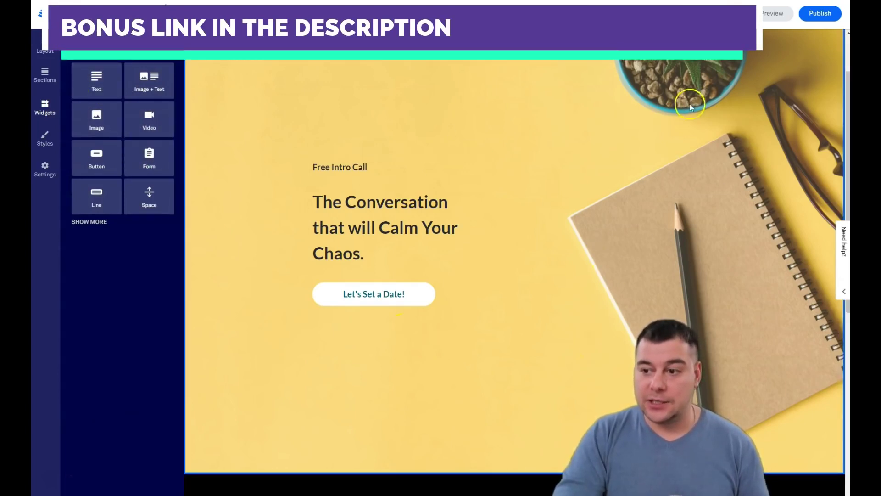
left_click(46, 52)
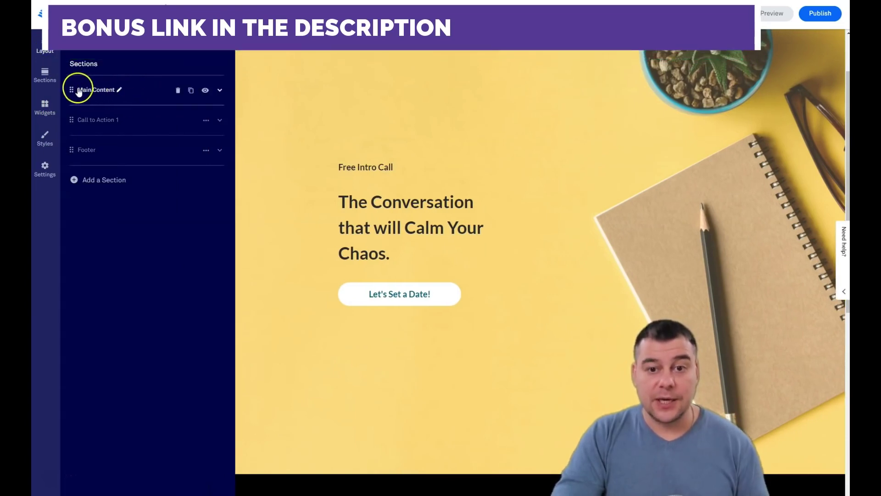
left_click(220, 90)
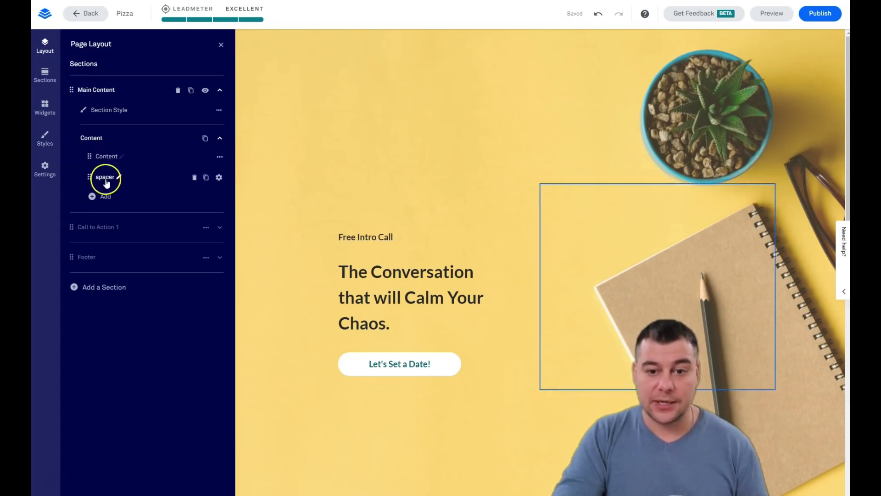
left_click(93, 196)
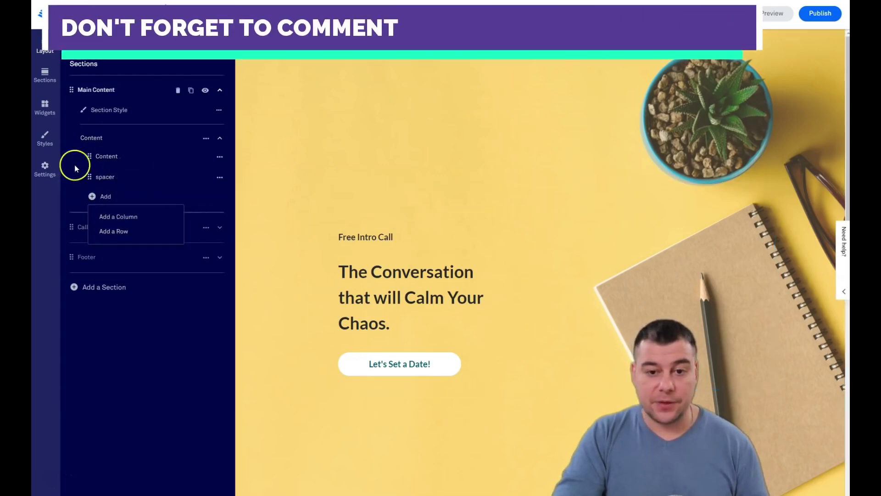
left_click(219, 91)
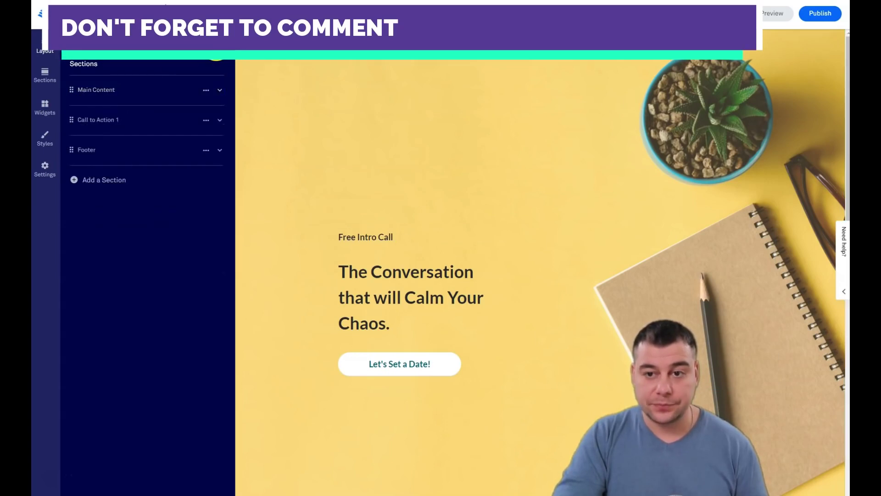
left_click(219, 44)
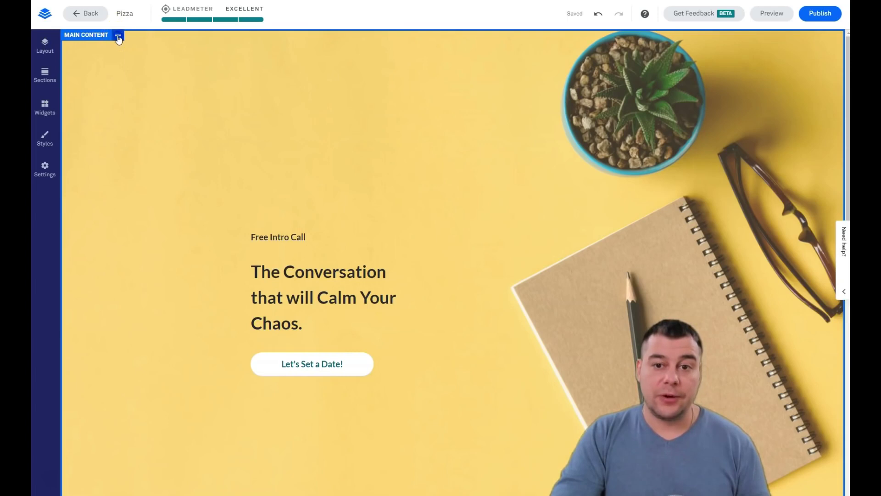
Open the Main Content section's settings and start choosing a different background image.
left_click(118, 36)
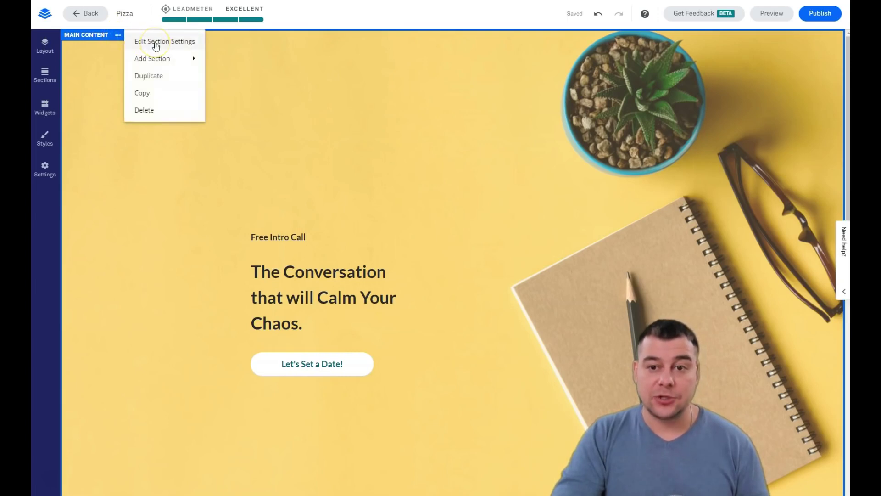
mouse_move(164, 63)
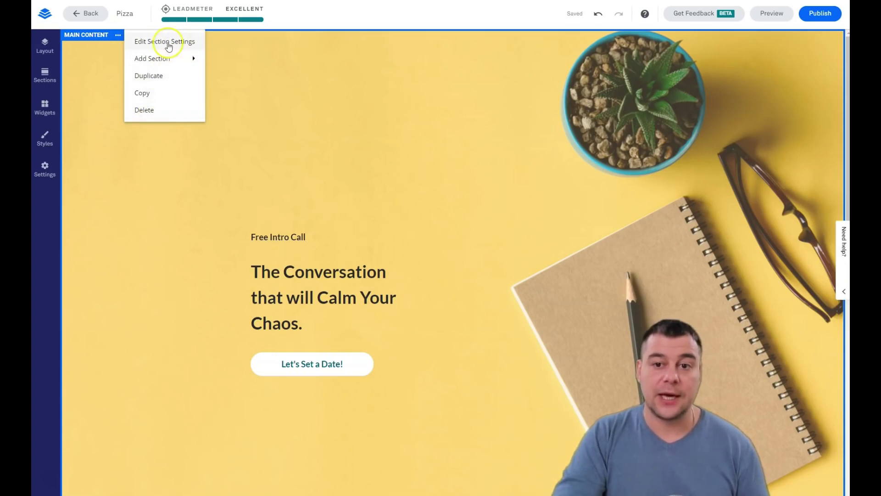
left_click(164, 44)
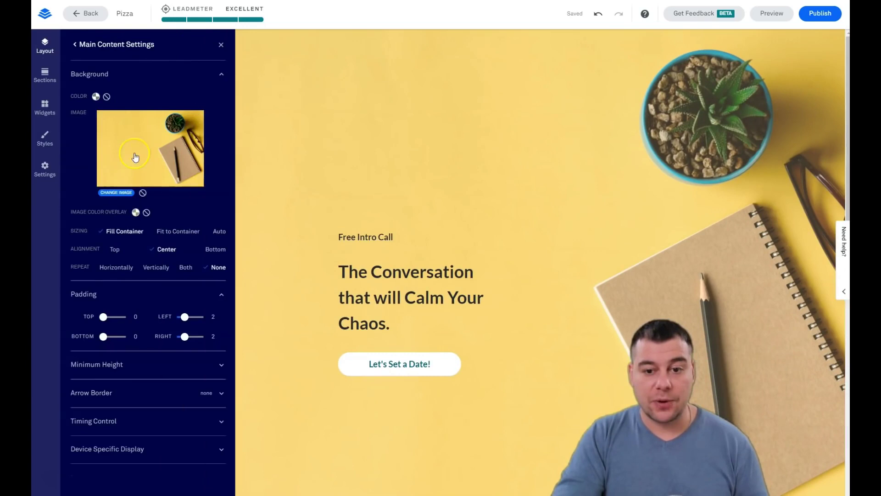
left_click(115, 193)
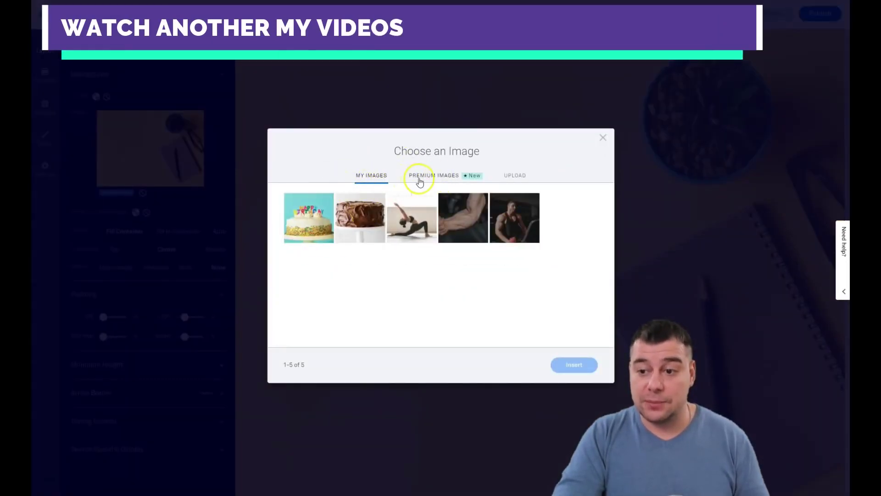
Browse the premium images, search them for "pizza" and look through the pictures offered.
left_click(421, 178)
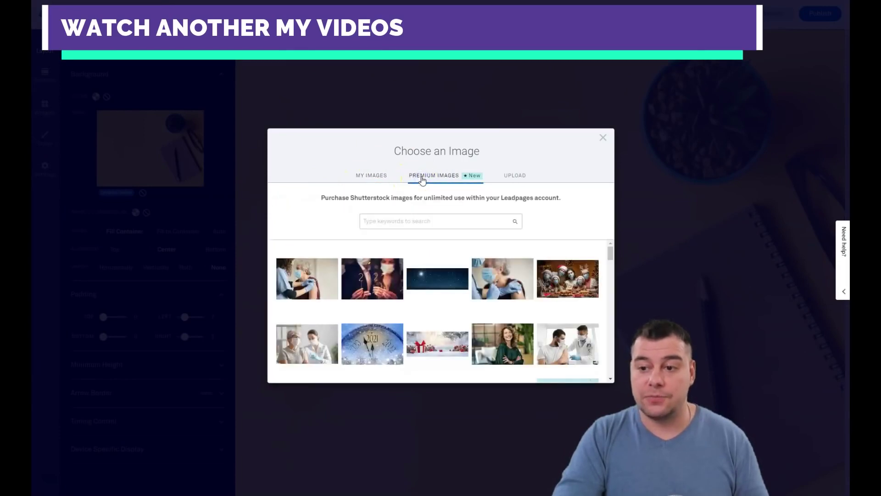
scroll(434, 283, "down", 3)
scroll(434, 284, "down", 3)
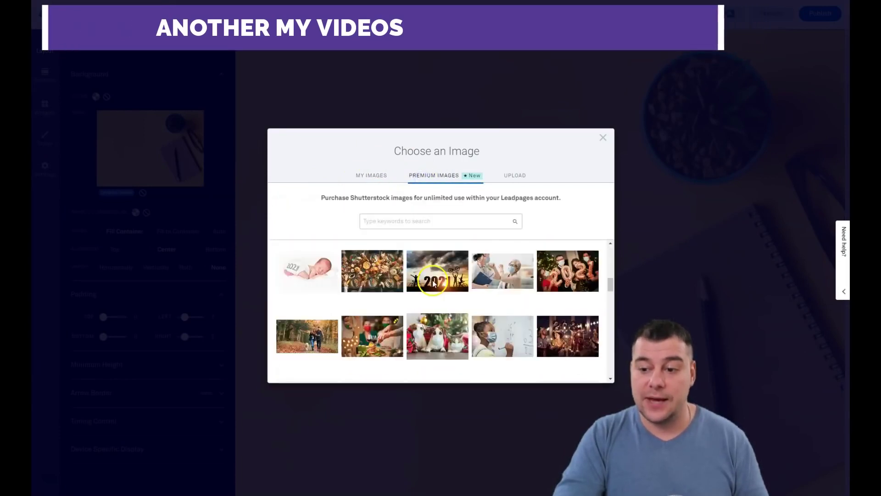
scroll(413, 257, "up", 3)
left_click(397, 223)
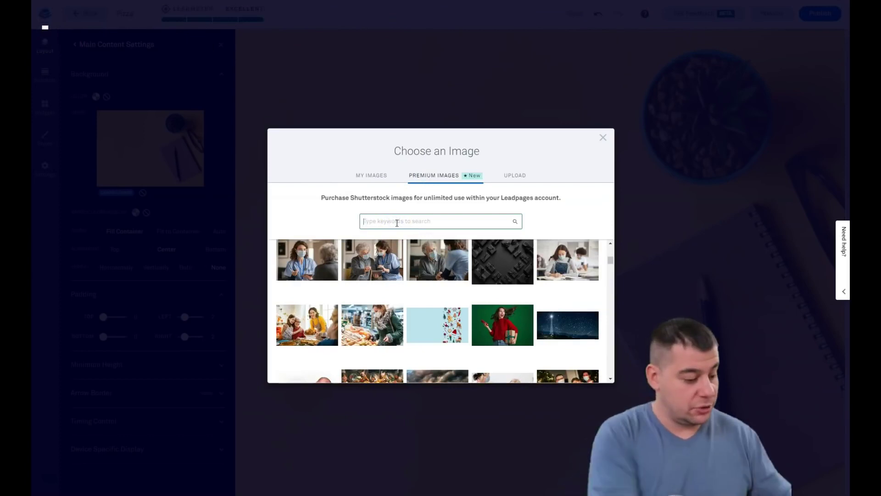
type("pizza")
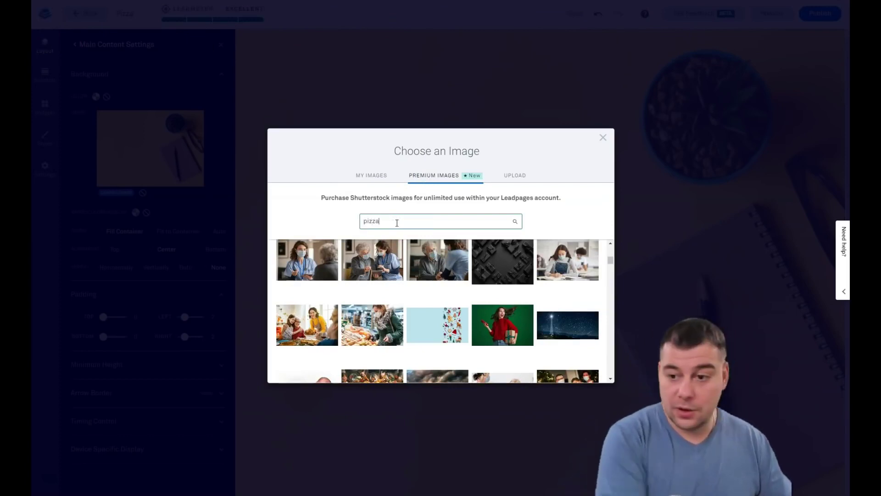
left_click(515, 223)
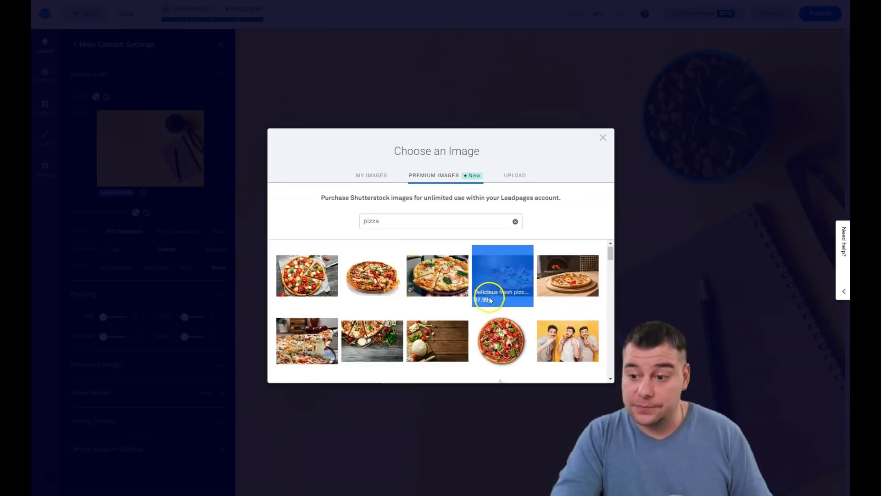
scroll(487, 298, "down", 3)
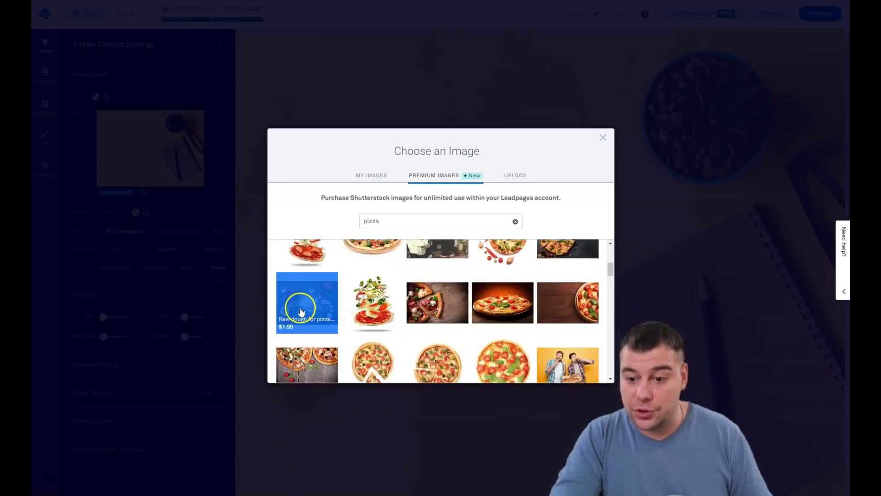
scroll(501, 294, "up", 5)
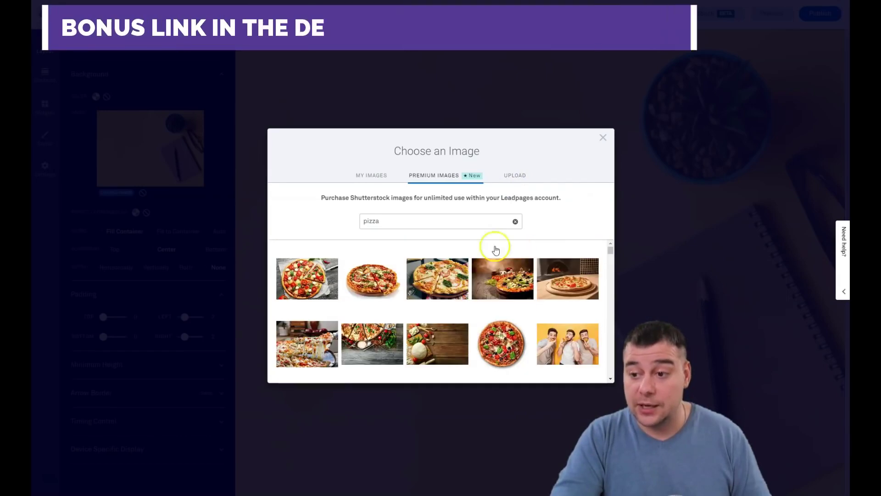
Upload a pizza photo and insert it as the Main Content section's background image.
left_click(515, 175)
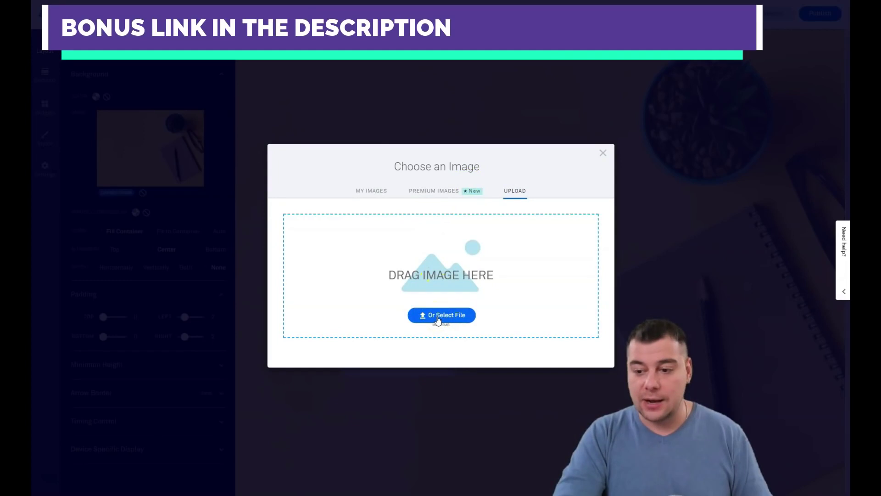
left_click(570, 366)
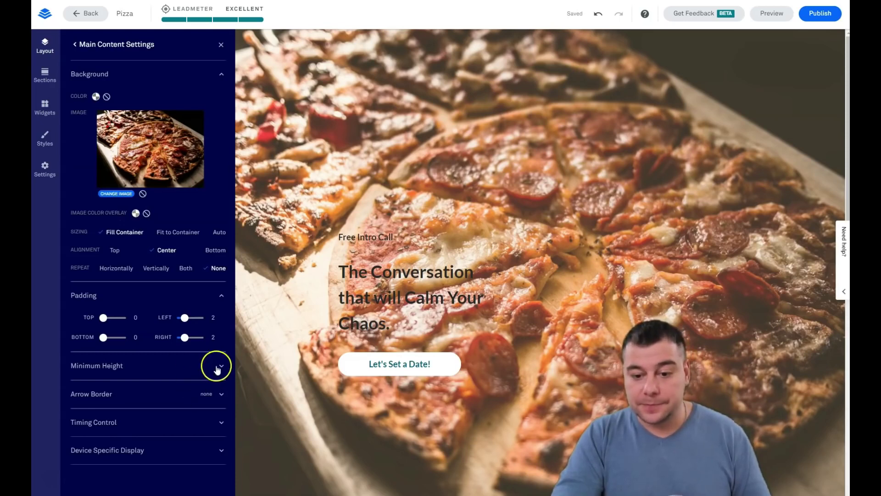
Remove the image color overlay from the Main Content section's pizza background.
left_click(136, 214)
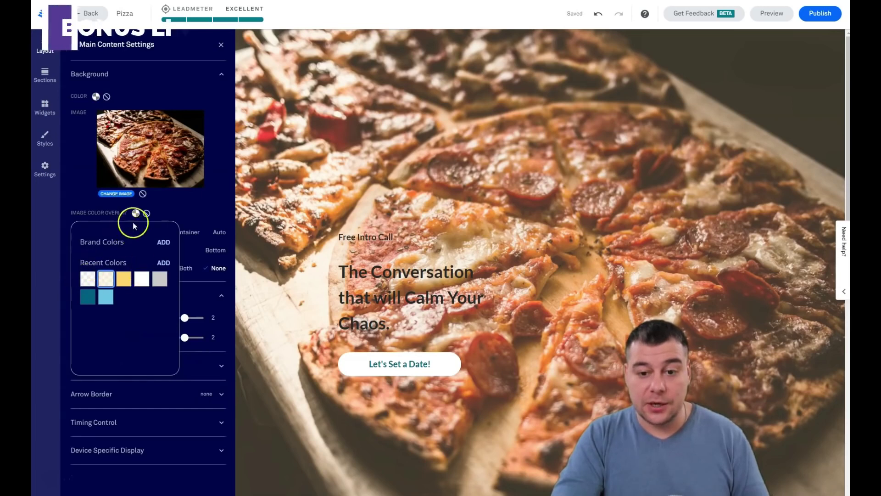
left_click(146, 213)
left_click(147, 213)
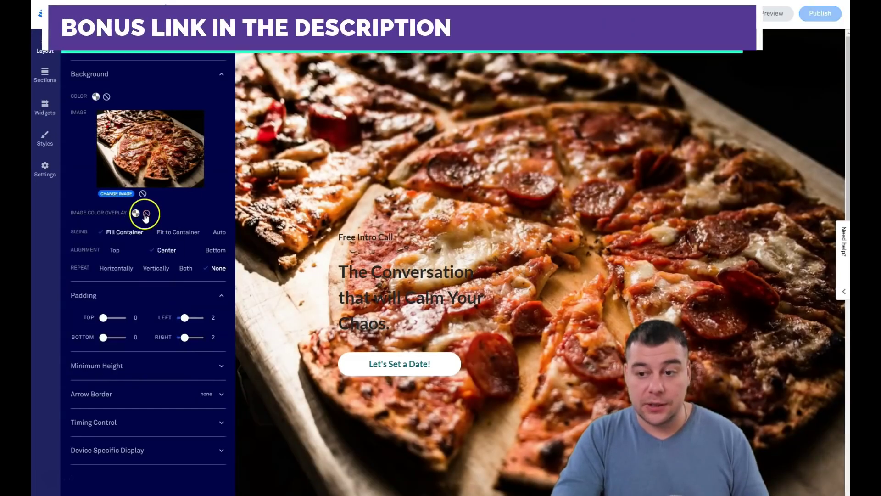
left_click(564, 166)
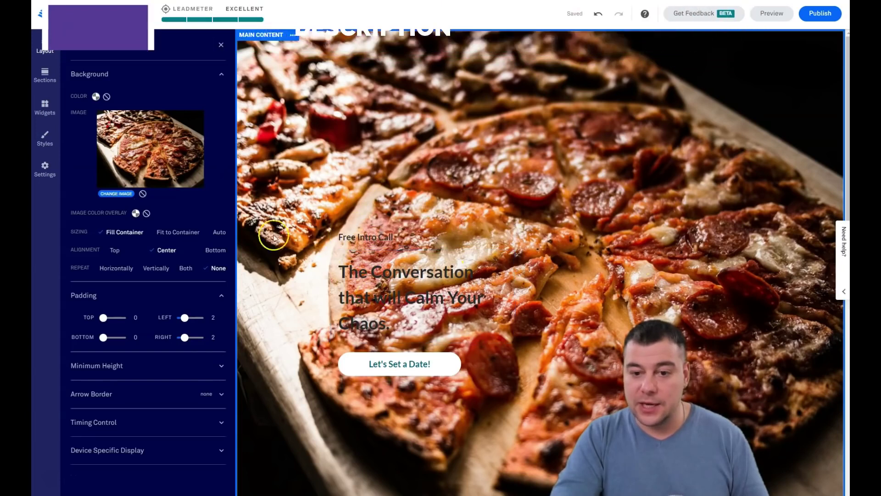
Apply a white (FFFFFF) image color overlay at 65 opacity to the Main Content background and close the section settings.
left_click(136, 214)
left_click(141, 279)
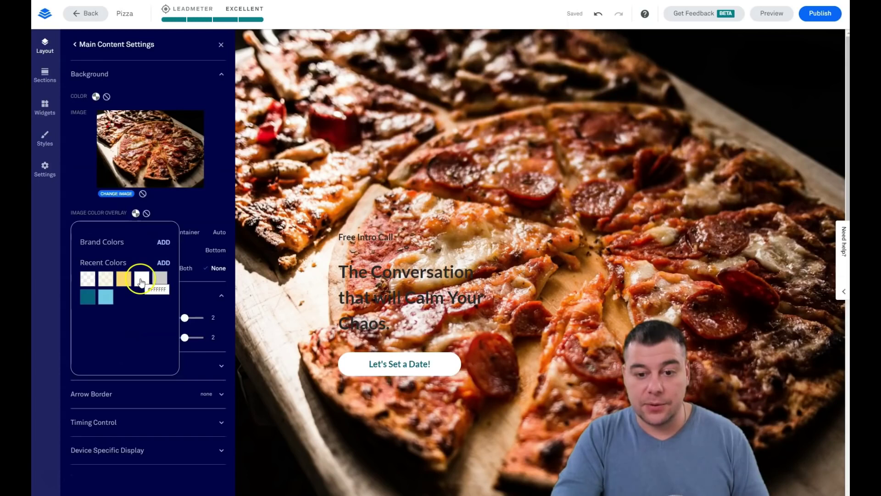
left_click(162, 263)
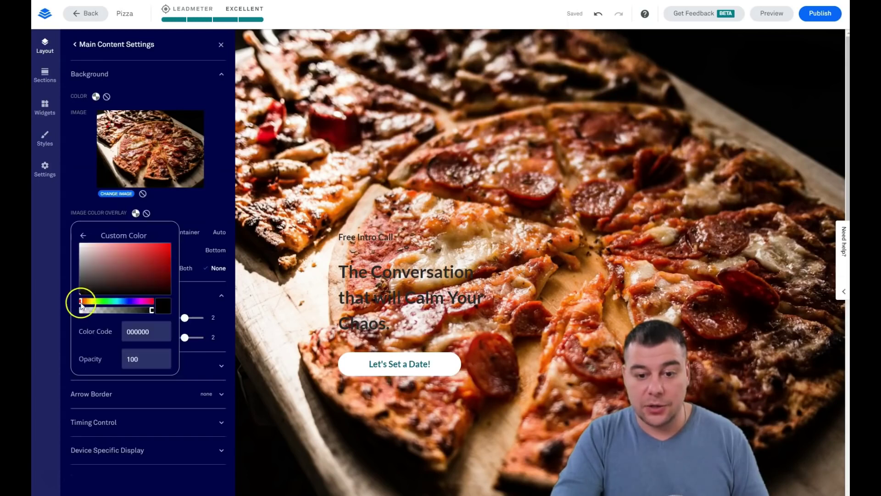
left_click_drag(80, 296, 79, 245)
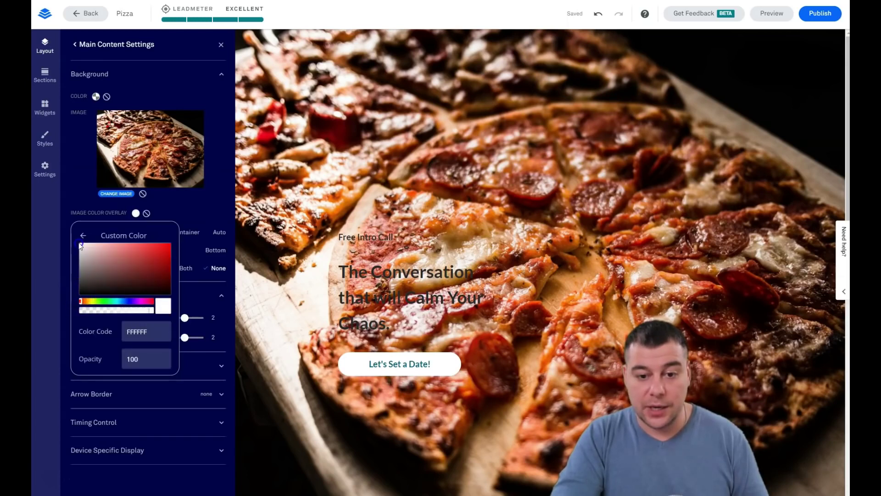
mouse_move(136, 306)
left_mouse_down()
mouse_move(148, 315)
mouse_move(129, 314)
left_mouse_up()
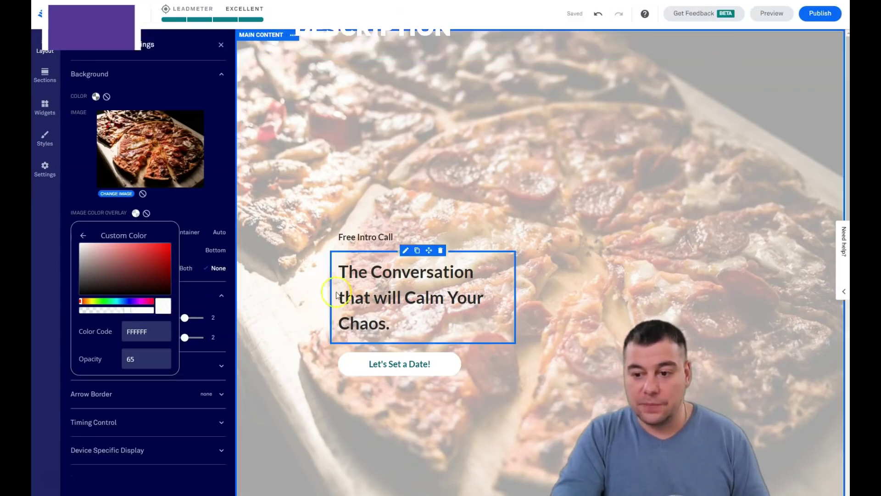
left_click(220, 45)
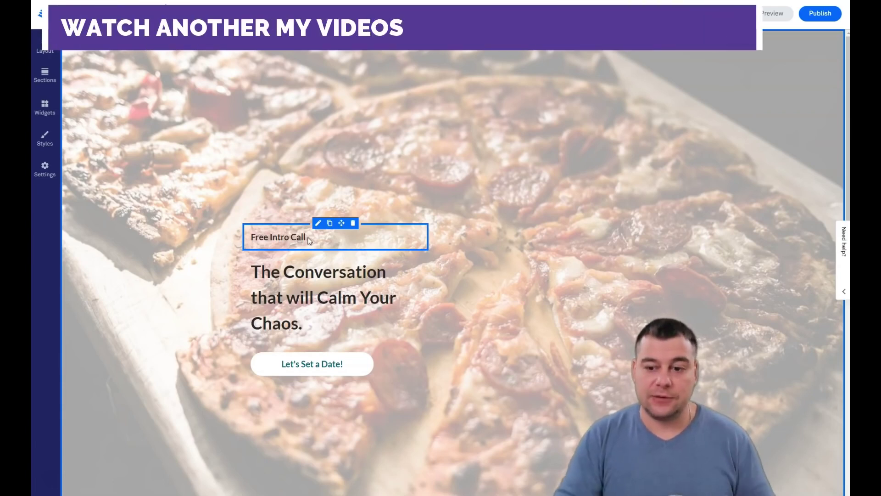
Try the Jumbo type on the "Free Intro Call" text and return it to Normal text.
left_click(315, 365)
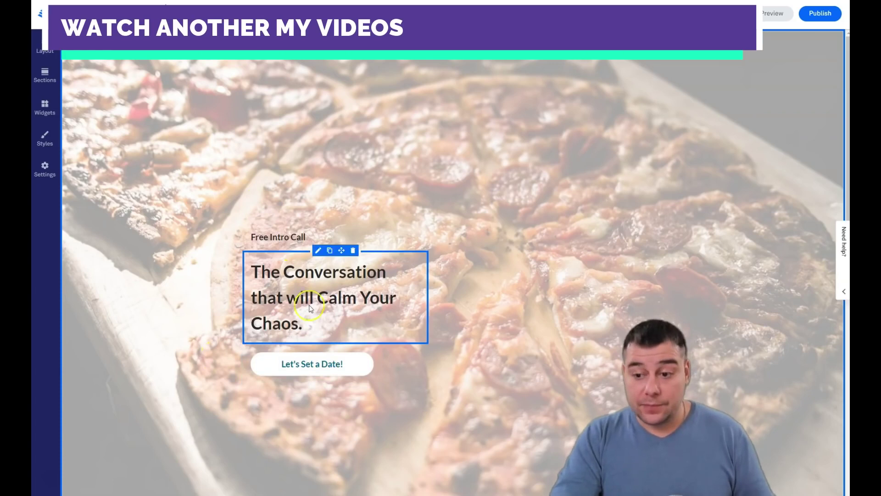
double_click(265, 238)
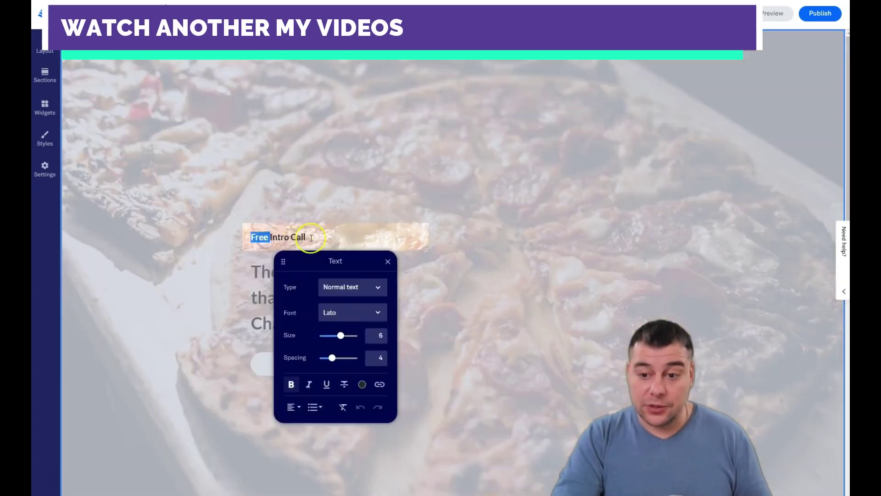
left_click_drag(270, 232, 248, 235)
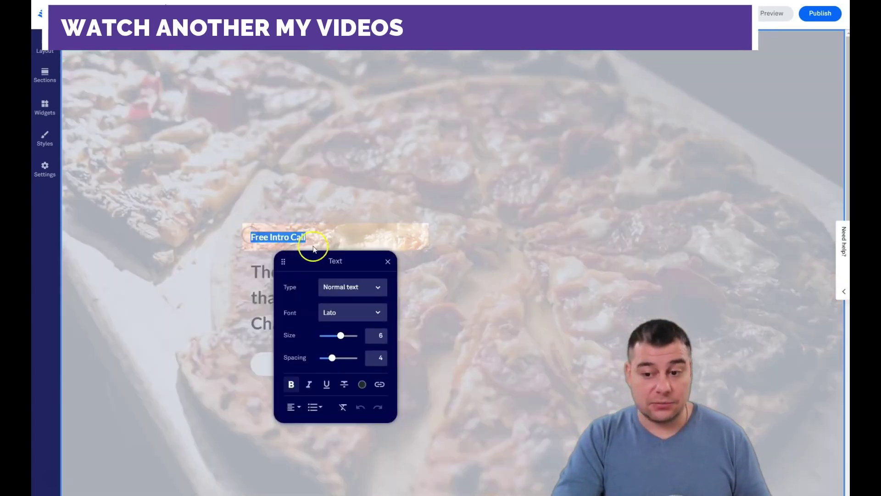
left_click(376, 289)
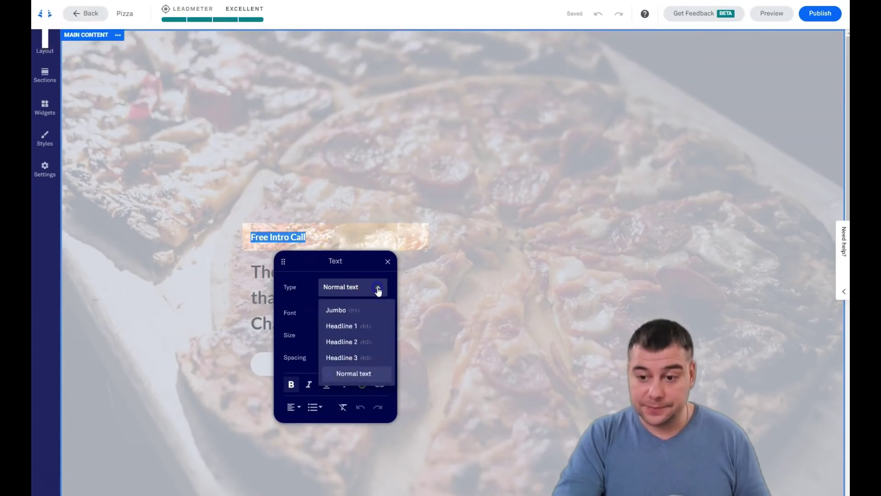
left_click(378, 290)
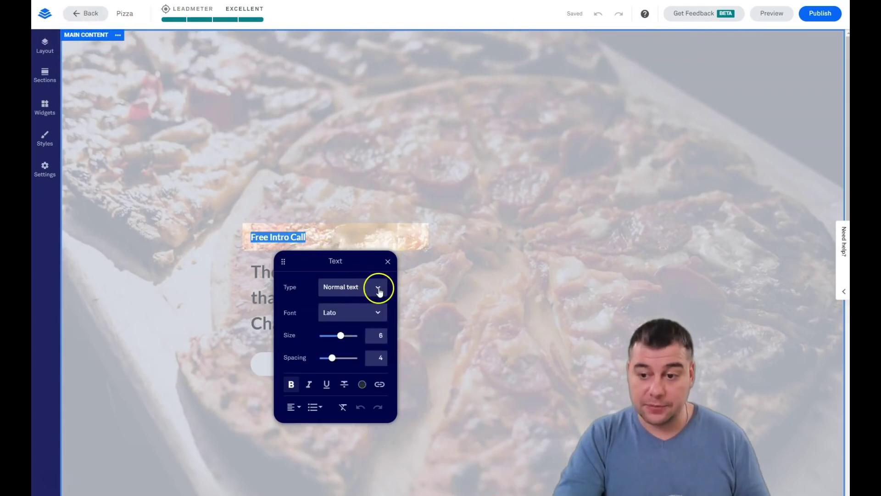
left_click(379, 289)
left_click(339, 310)
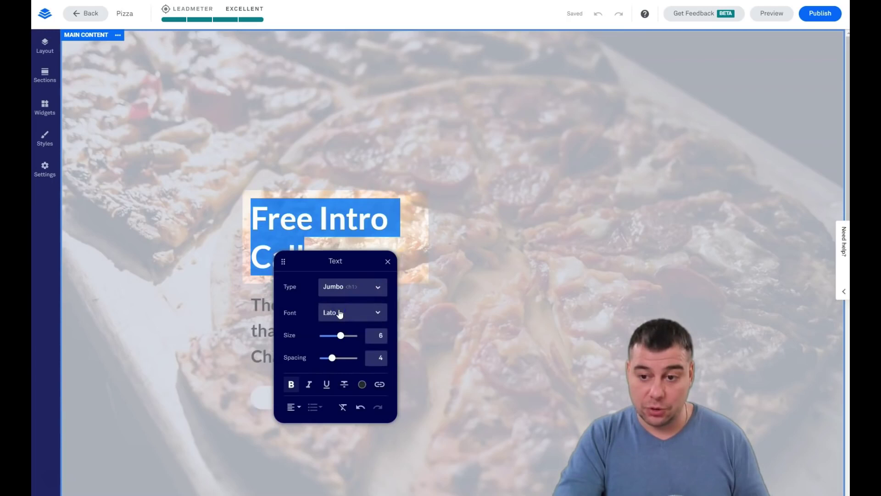
left_click(385, 289)
left_click(353, 372)
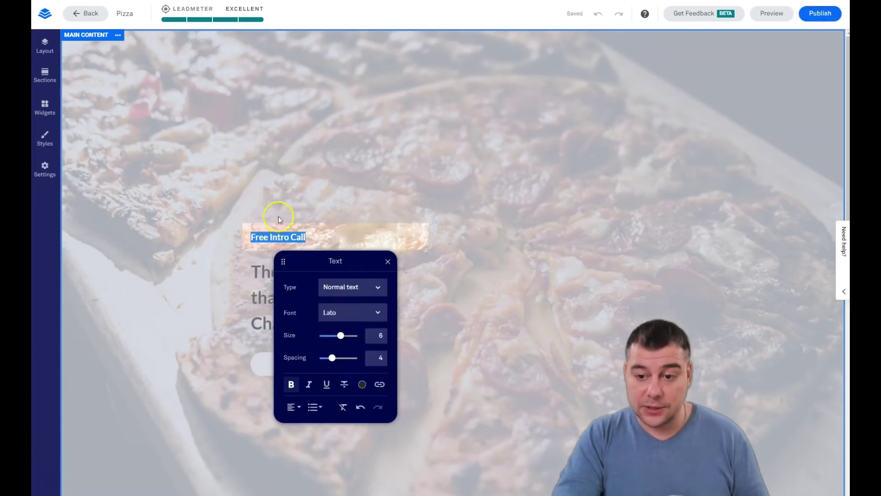
left_click(331, 241)
left_click_drag(331, 242, 248, 242)
left_click(328, 235)
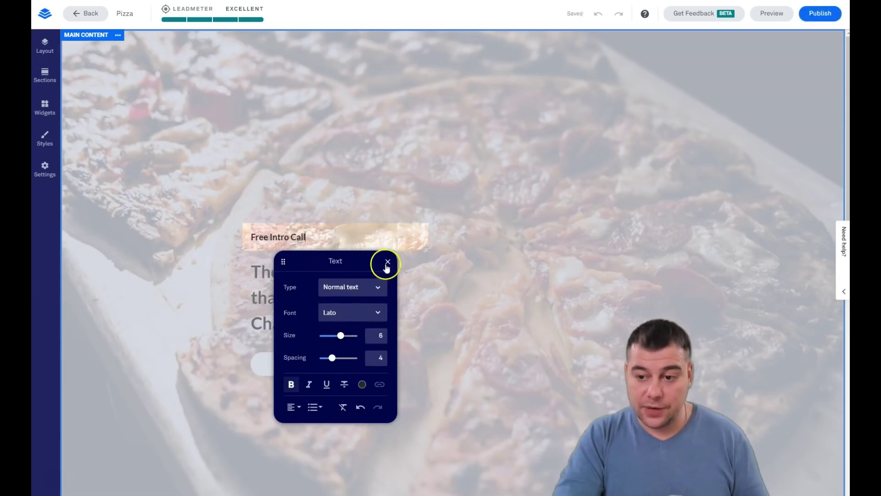
Replace the main headline with "Your Best PIZZA ever" and set its type to Jumbo.
left_click(305, 324)
left_click_drag(305, 324, 254, 266)
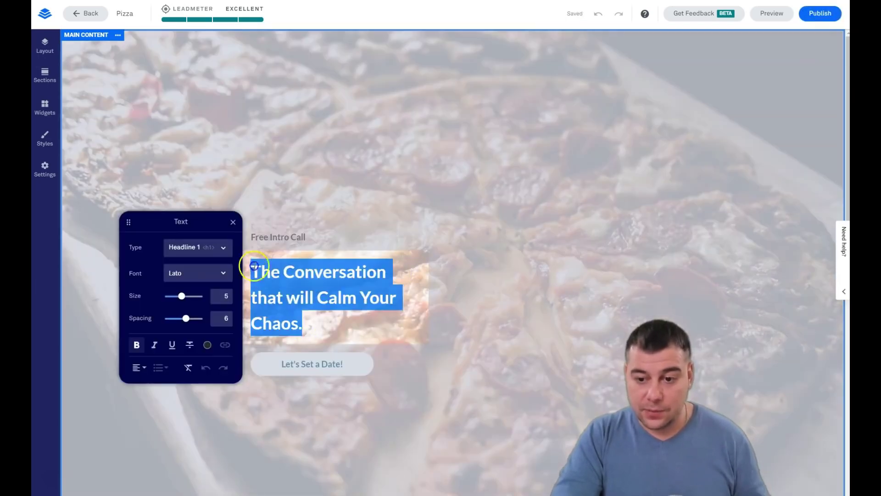
type("Your B")
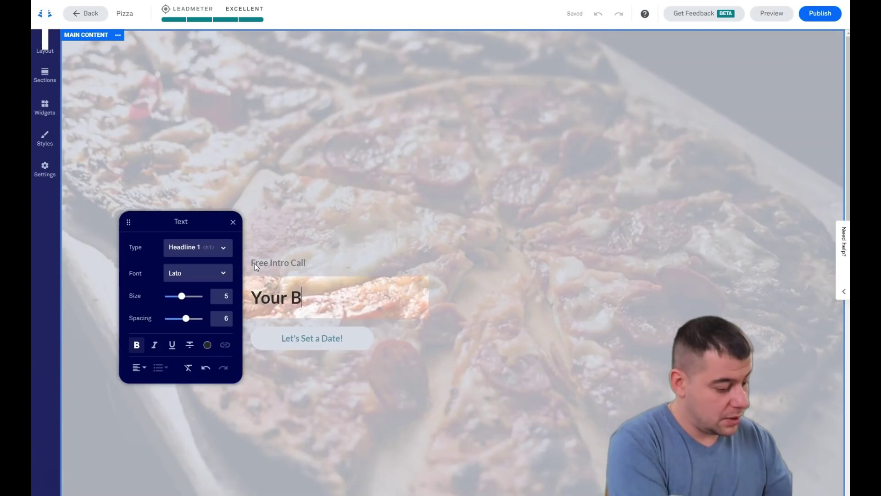
type("est PIZZA ever")
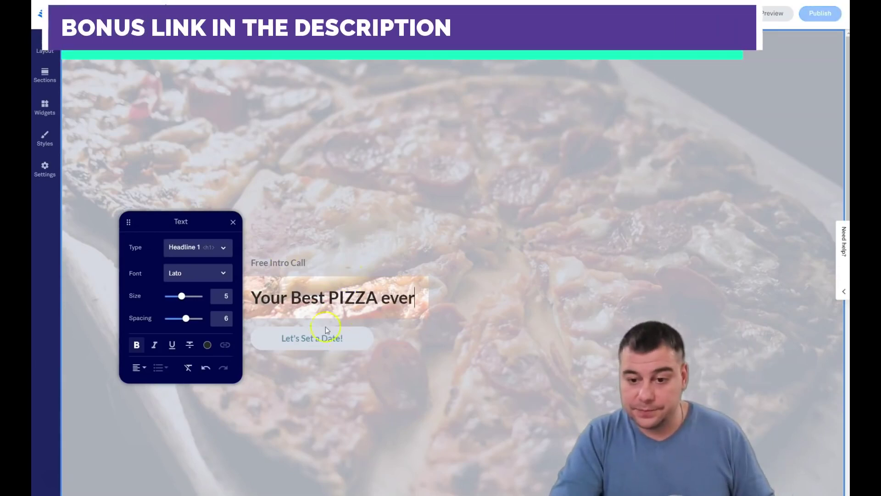
left_click_drag(183, 296, 182, 297)
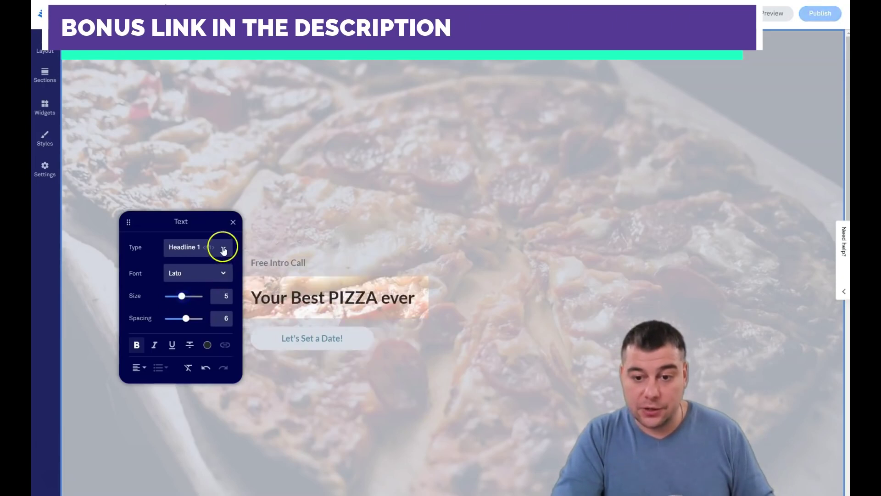
left_click(223, 248)
left_click(196, 271)
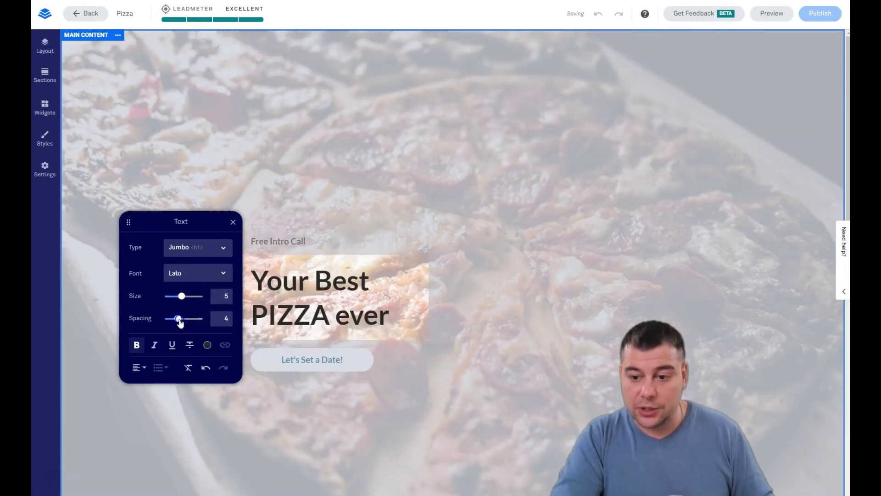
Choose the near-black custom color 070707 for the headline text and finish editing it.
left_click(207, 345)
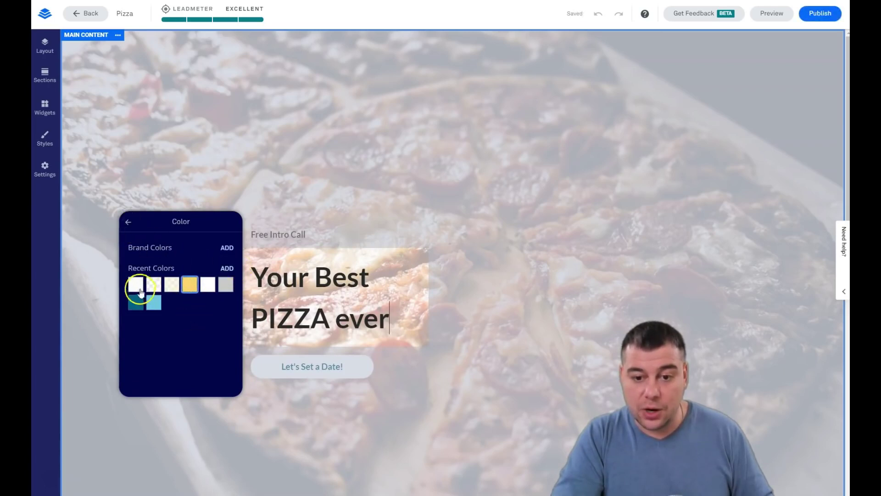
left_click(128, 223)
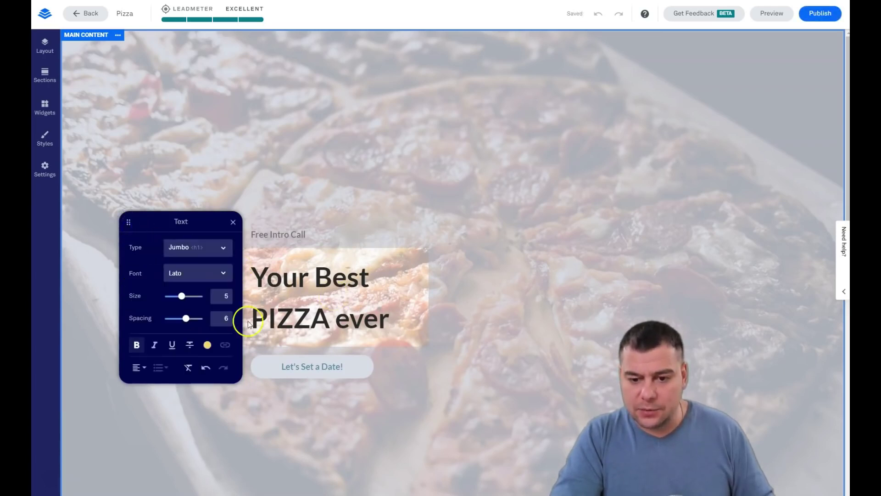
left_click(207, 346)
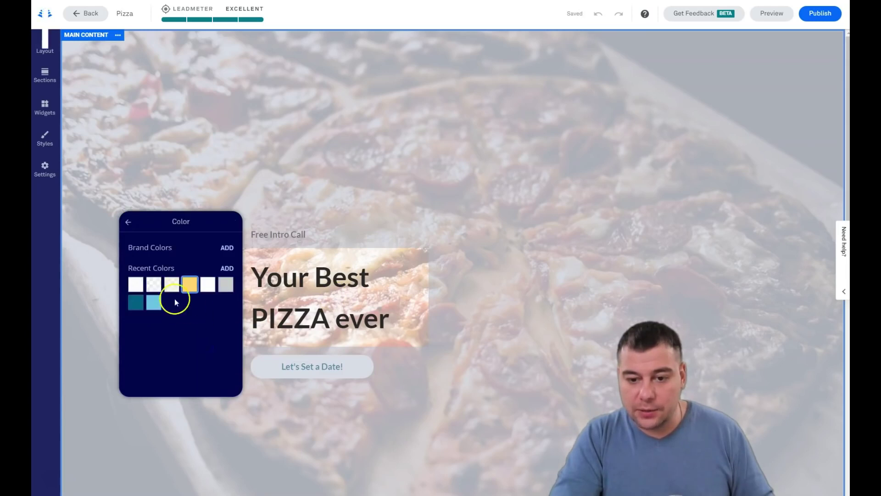
left_click(225, 266)
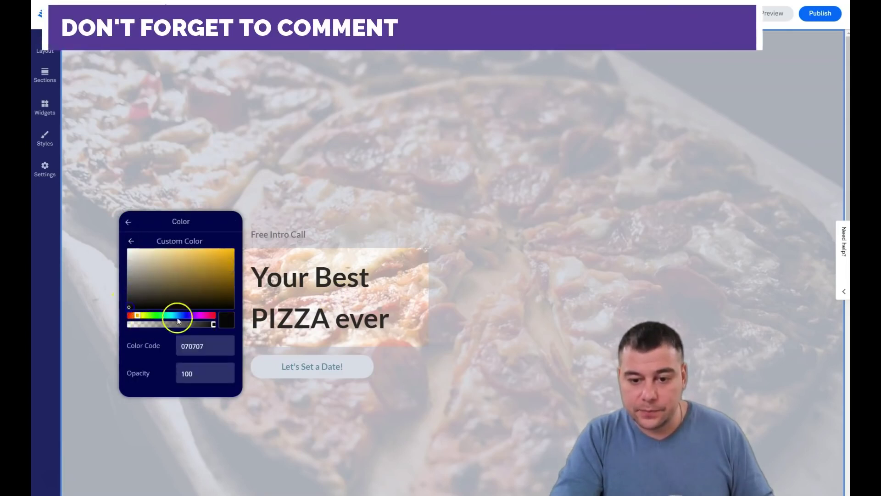
left_click(128, 222)
left_click(363, 152)
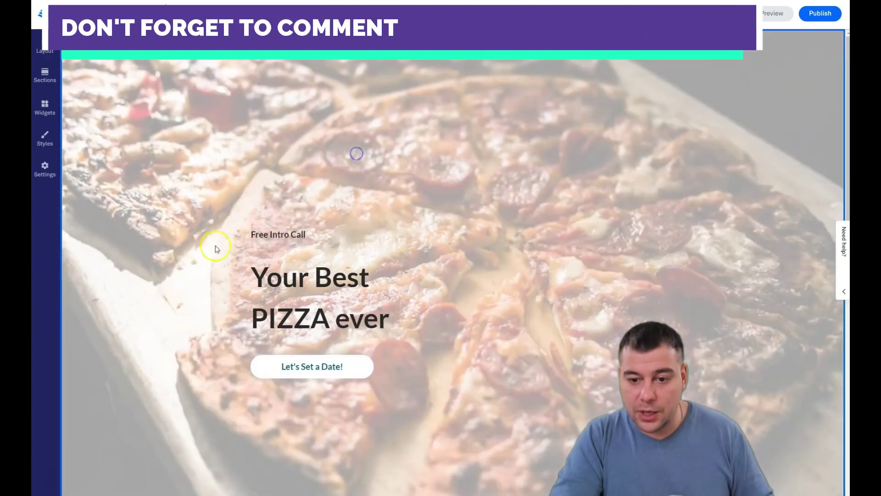
Replace the "Let's Set a Date!" button text with "Order now".
left_click(301, 366)
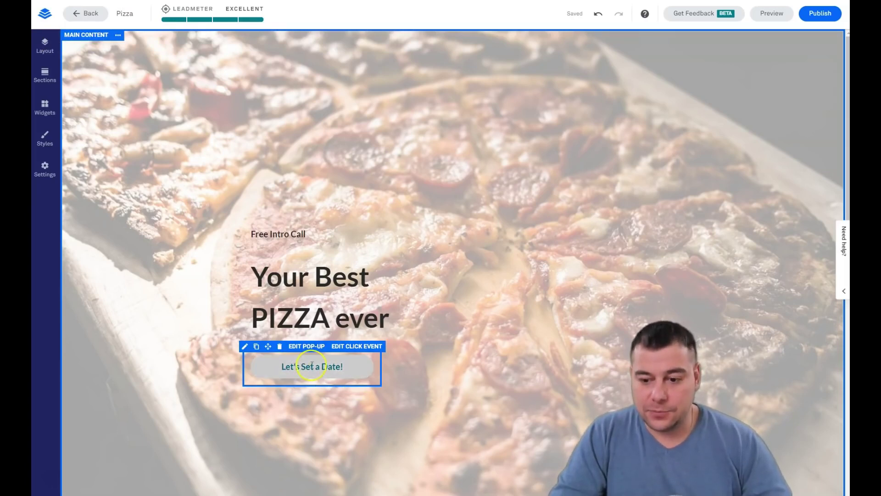
left_click(311, 365)
left_click_drag(347, 366, 291, 366)
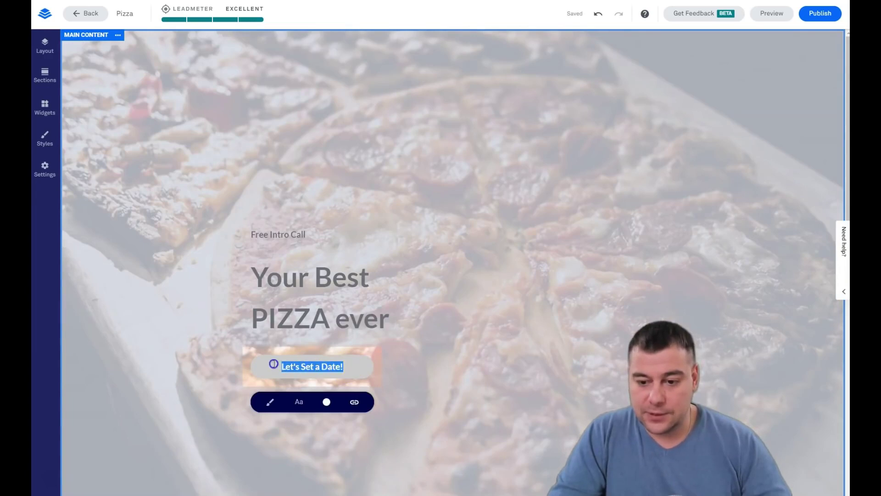
type("Order now")
left_click(436, 380)
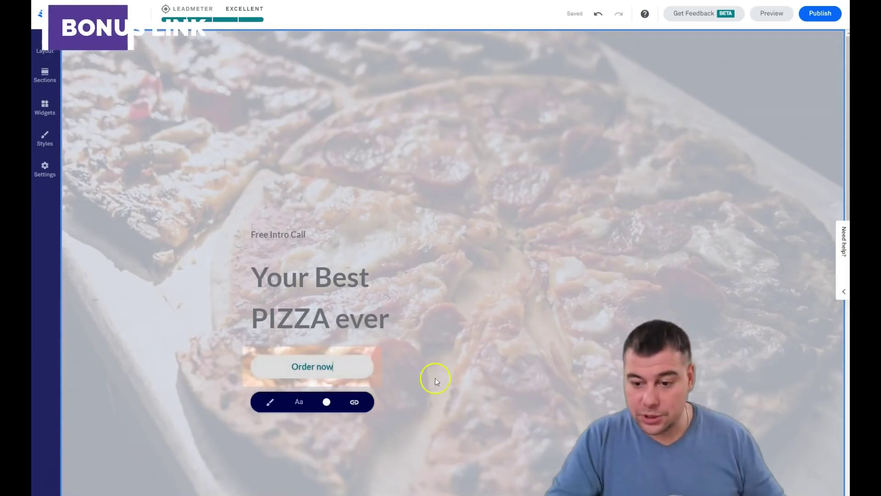
Set the "Order now" button's background to the near-black color 101010 and its text to white.
left_click(327, 403)
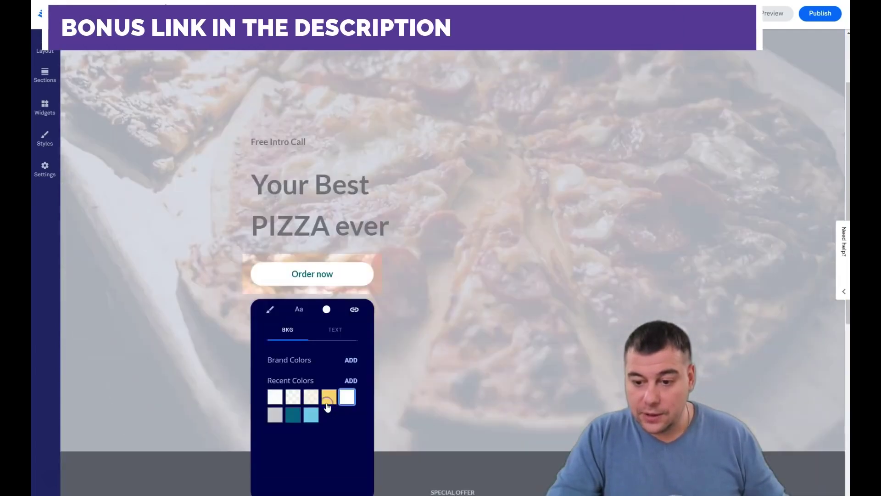
left_click(350, 381)
left_click_drag(290, 403, 269, 413)
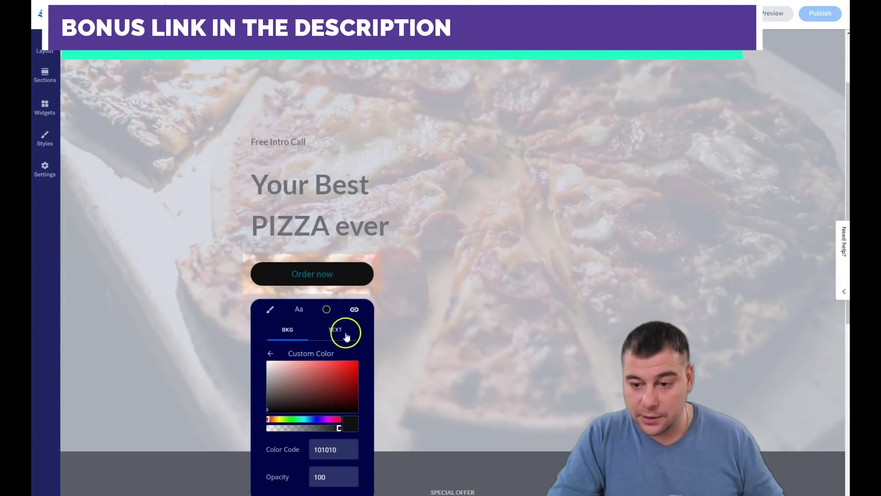
left_click(335, 331)
left_click(293, 396)
left_click(275, 414)
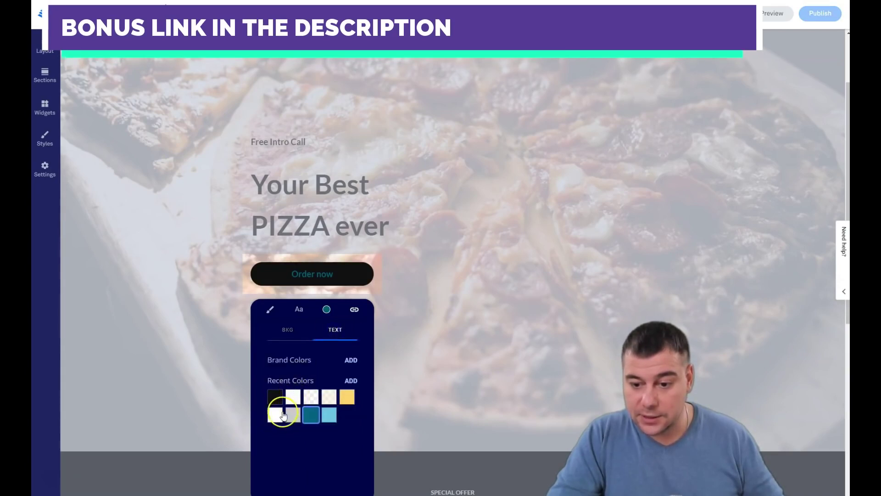
left_click(326, 313)
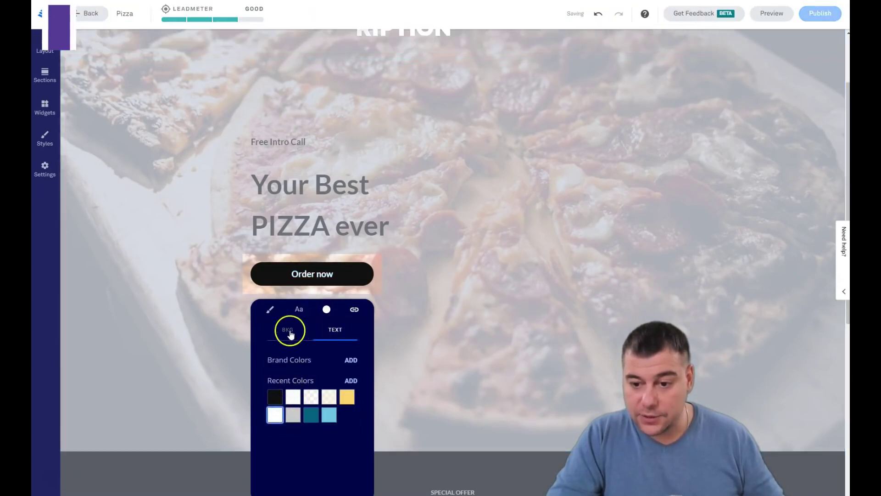
Change the "Order now" button's shape to Rounded with a corner value of 8.
left_click(272, 310)
left_click(295, 345)
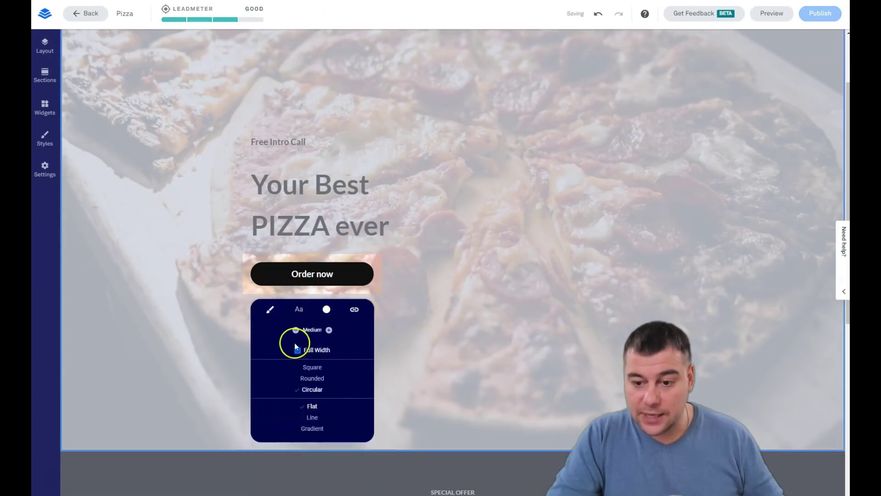
left_click(309, 368)
left_click(310, 379)
left_click(299, 407)
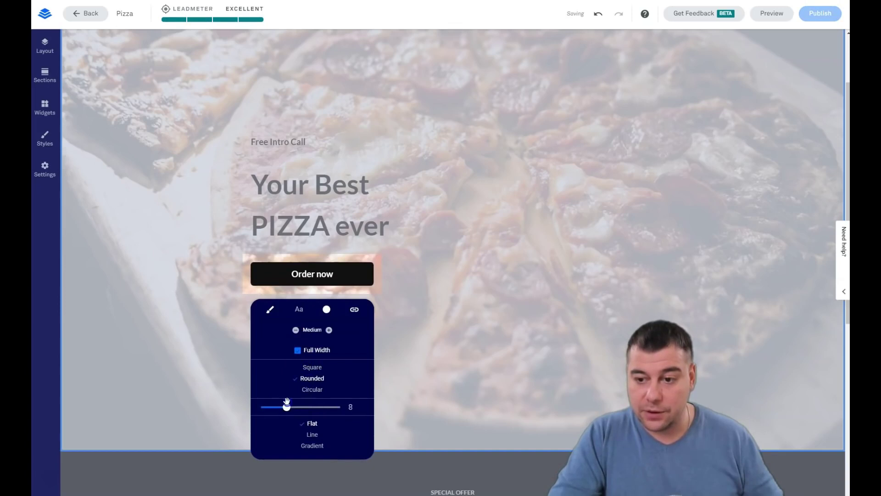
Change the "Order now" button's shape to Square and its style to Line.
left_click(311, 367)
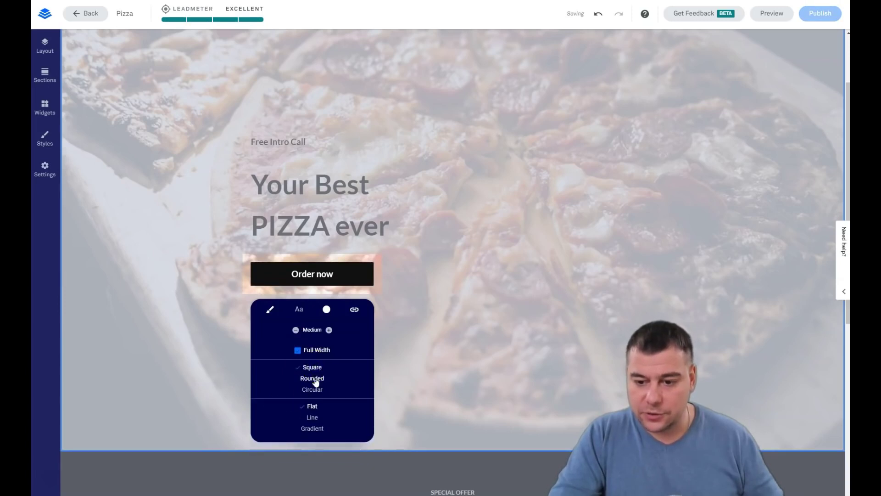
left_click(312, 417)
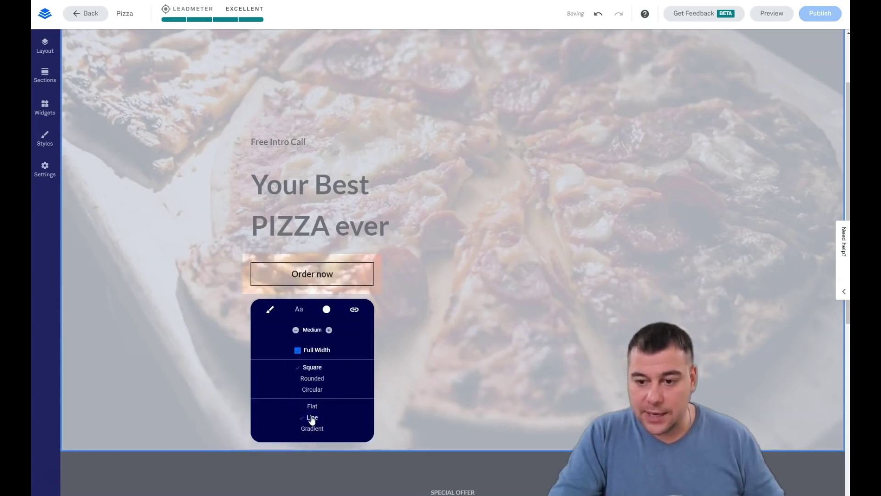
left_click(312, 429)
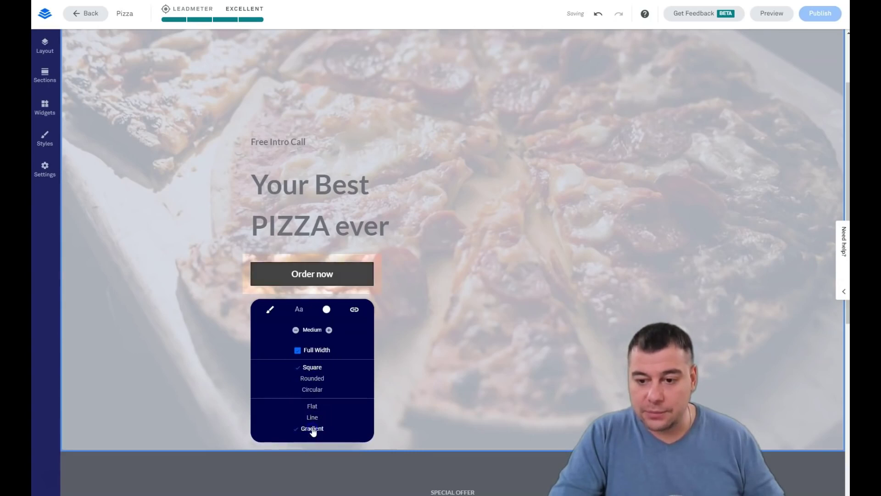
left_click(311, 417)
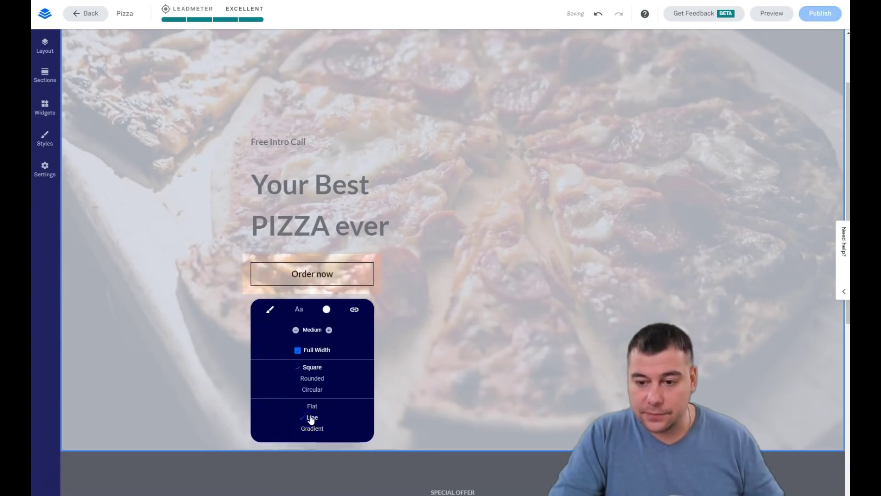
left_click(422, 305)
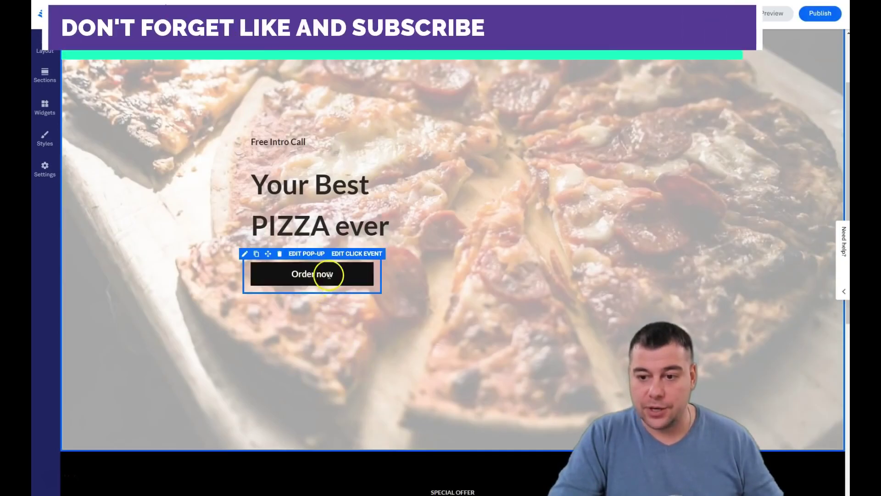
Review the "Order now" button's click-event options and open its linked pop-up form's integration settings for editing.
left_click(342, 254)
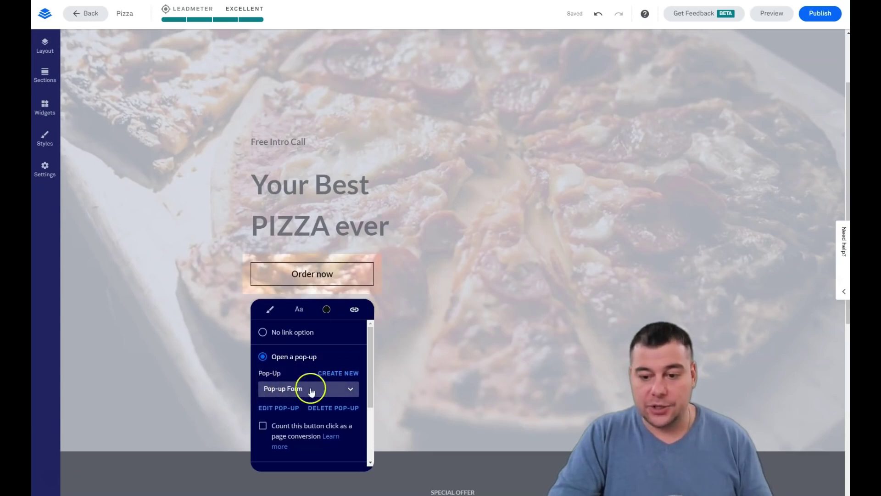
scroll(305, 388, "down", 2)
scroll(305, 389, "down", 1)
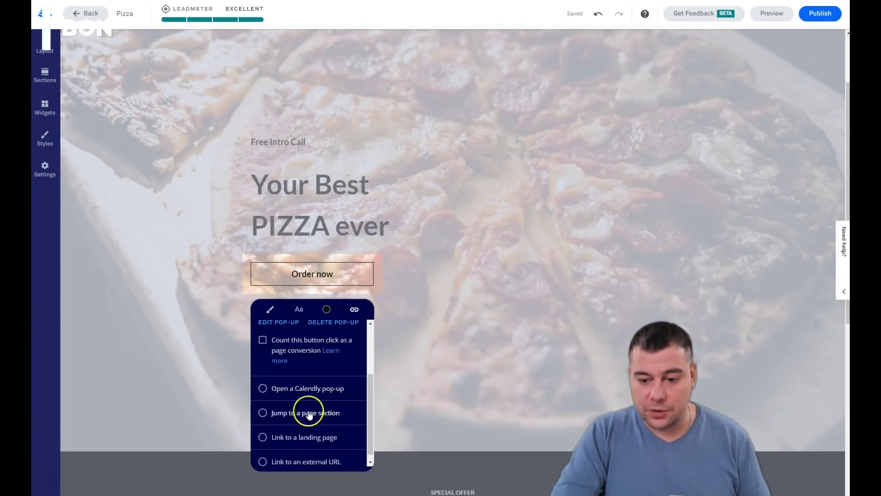
scroll(293, 372, "up", 3)
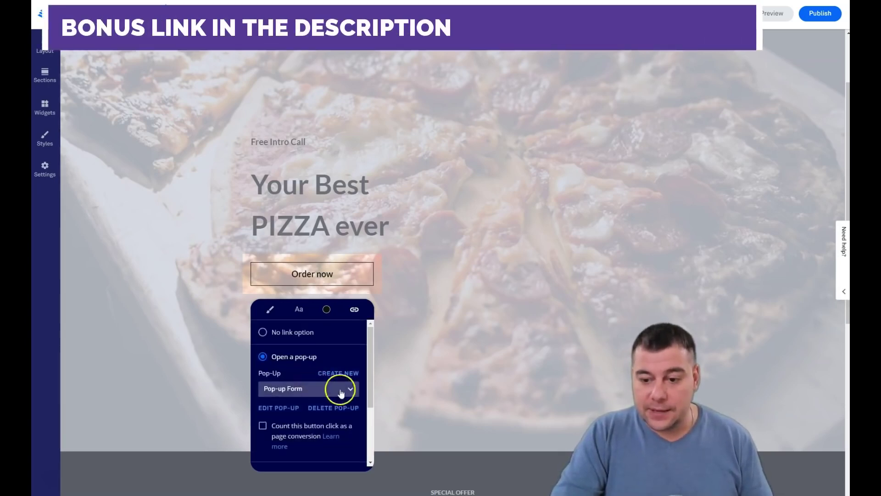
left_click(281, 410)
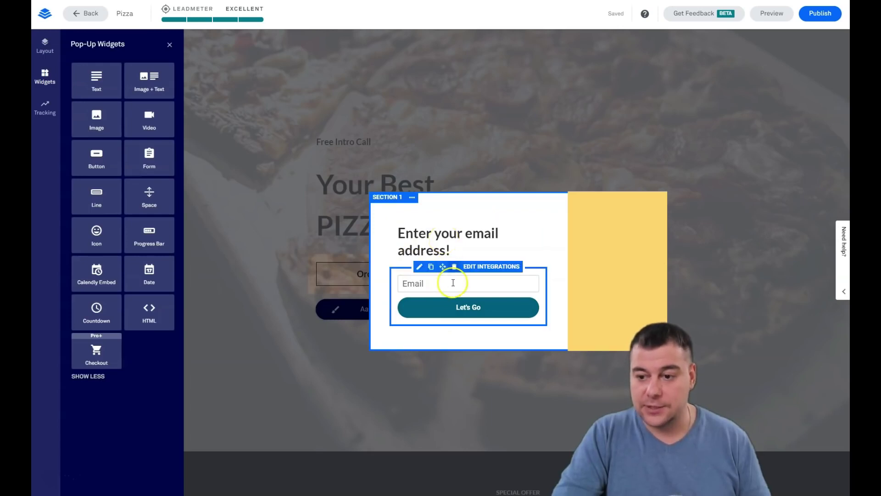
left_click(487, 267)
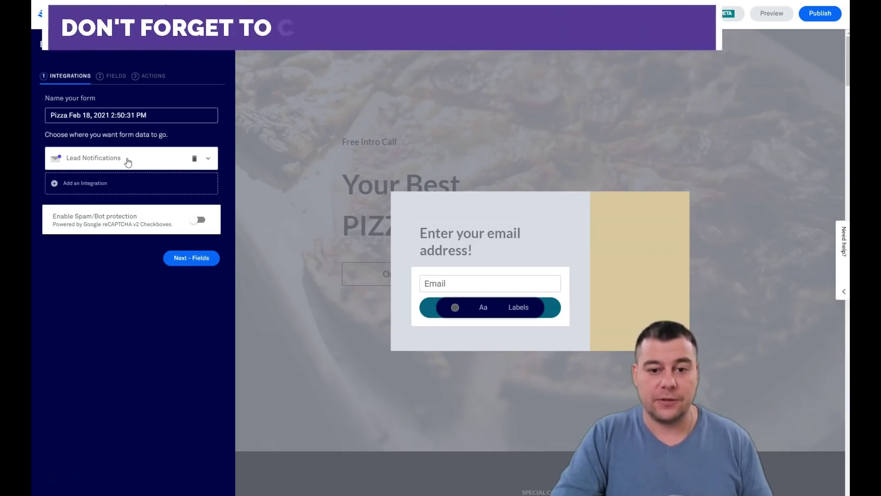
Examine the native and Zapier-powered integrations that can be added to the pop-up form, and return to the form settings.
left_click(64, 183)
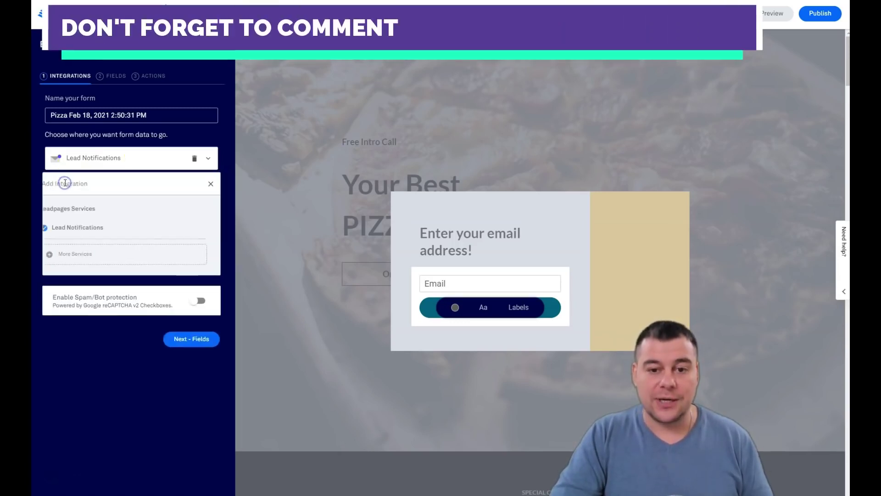
left_click(79, 255)
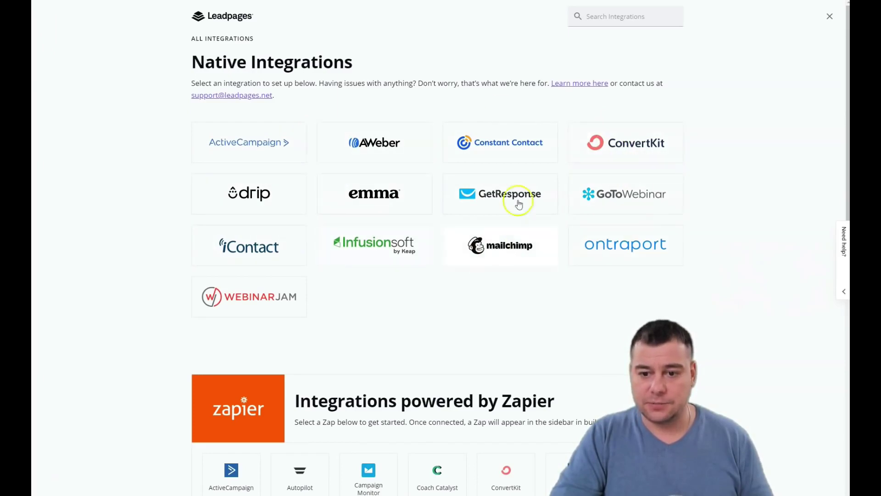
scroll(390, 229, "down", 5)
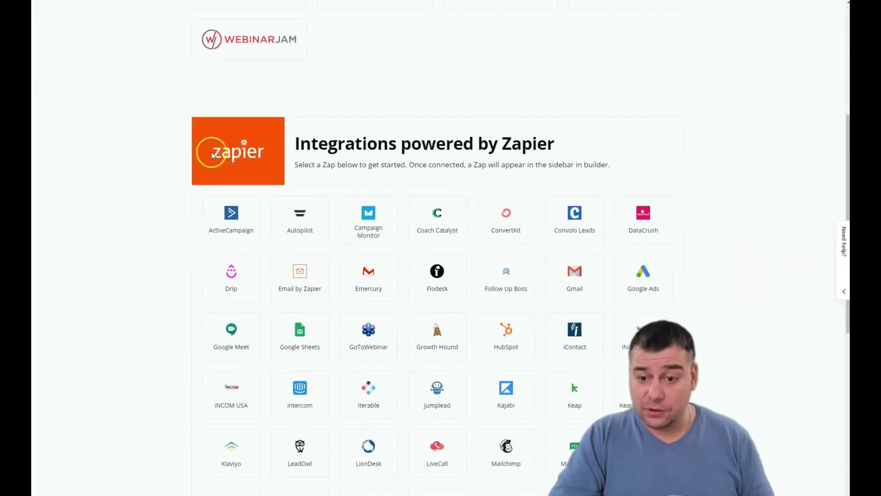
scroll(391, 207, "down", 5)
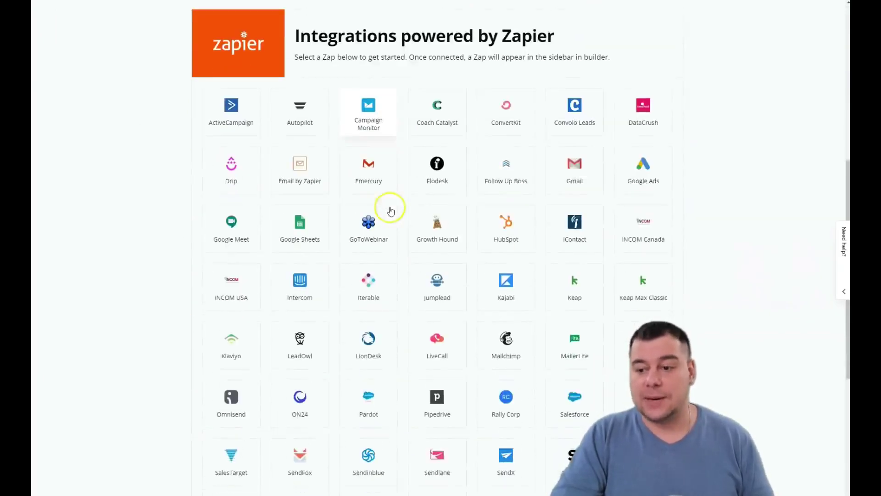
scroll(385, 197, "up", 3)
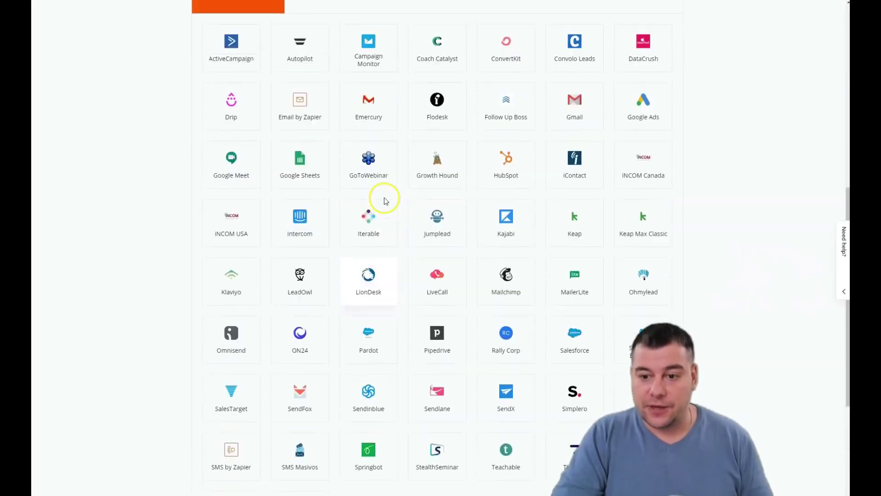
scroll(383, 207, "up", 7)
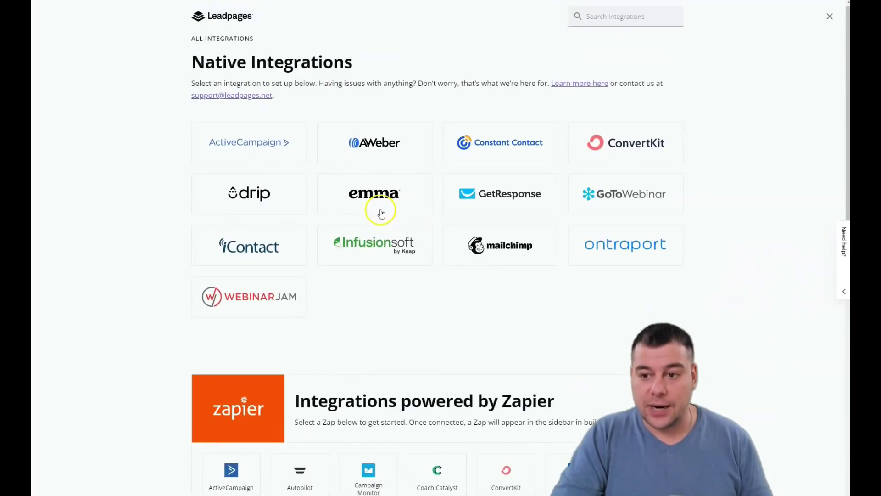
left_click(830, 18)
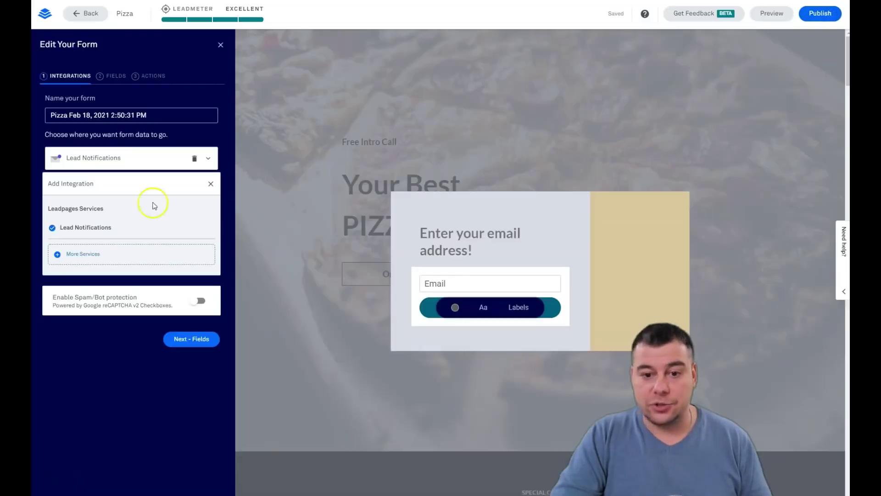
Add a First Name field above Email in the pop-up form and save the form settings.
left_click(108, 75)
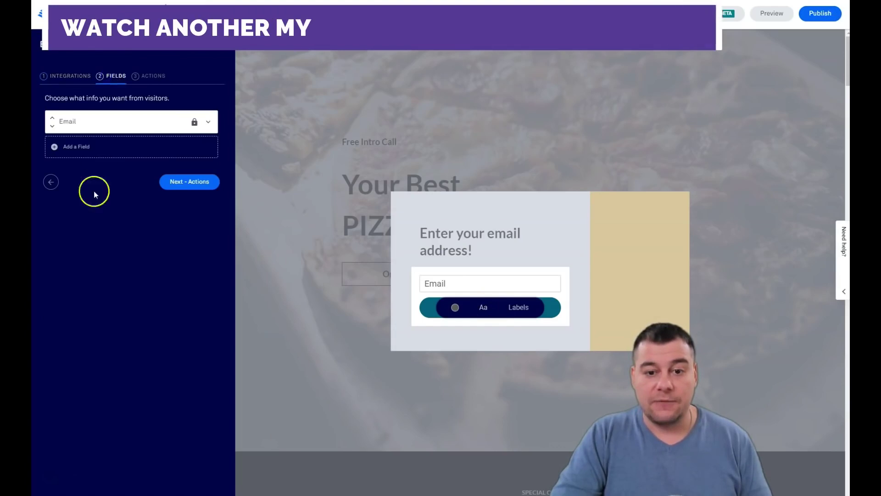
left_click(55, 146)
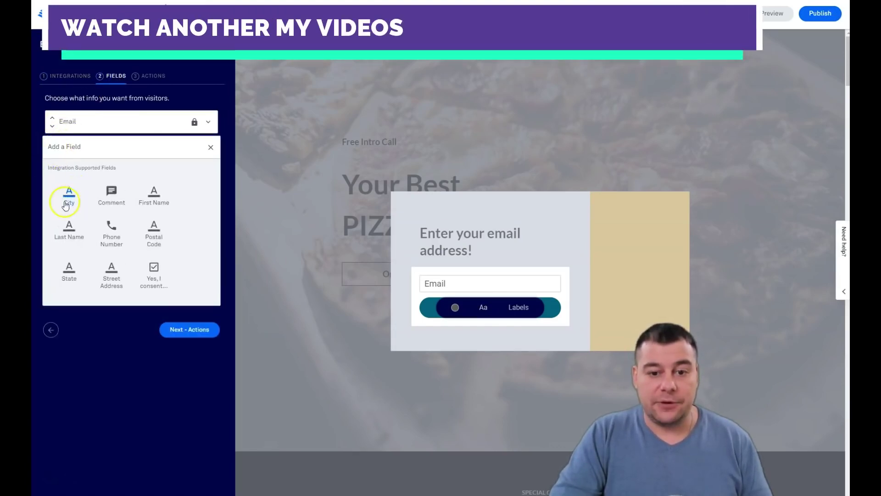
left_click(154, 195)
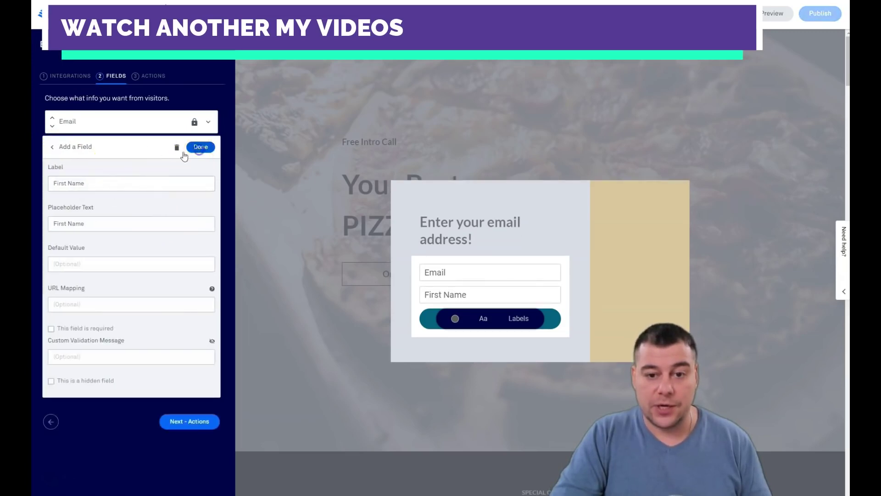
left_click(184, 153)
left_click(52, 143)
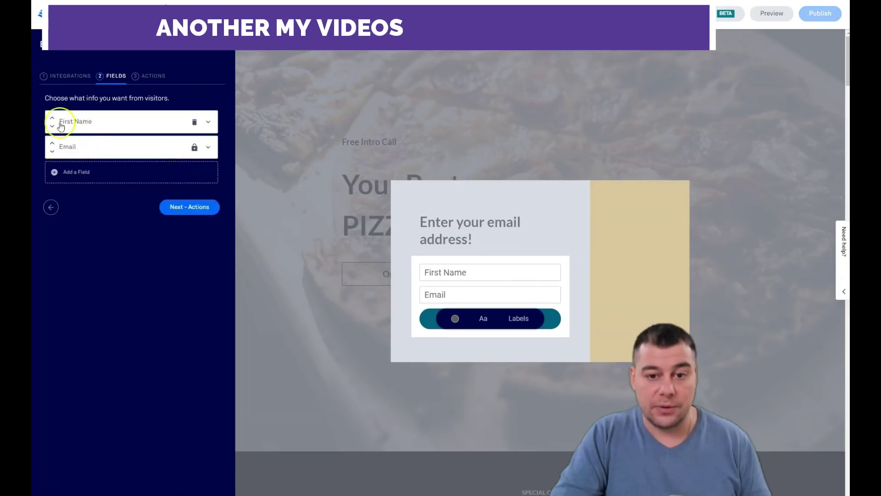
left_click(148, 77)
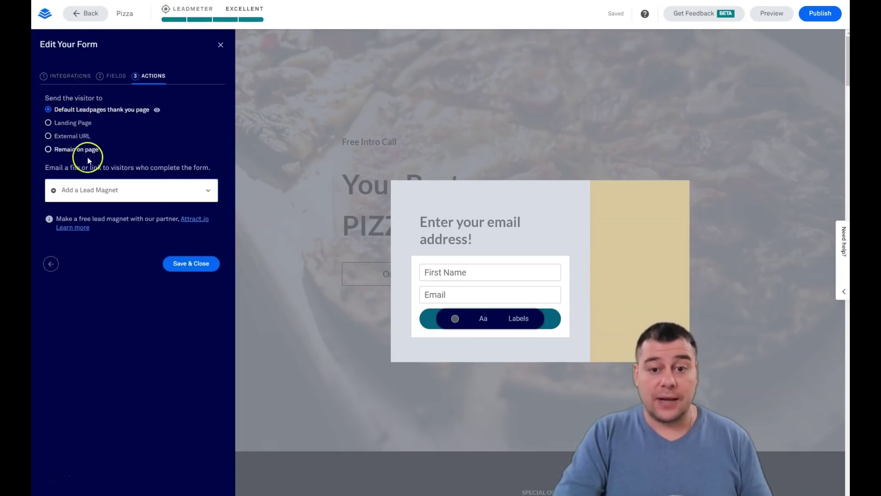
left_click(179, 265)
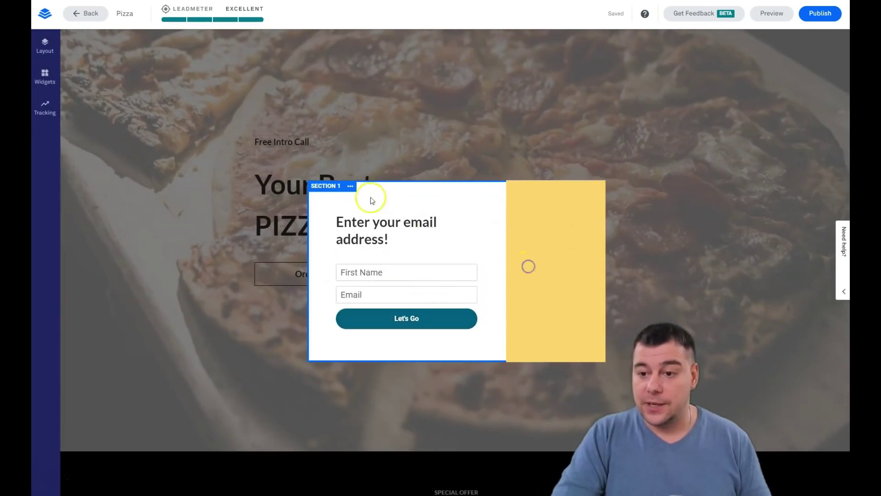
Delete the yellow Column 2 from Row 1 of the pop-up's layout and leave the pop-up editor.
left_click(350, 185)
left_click(370, 191)
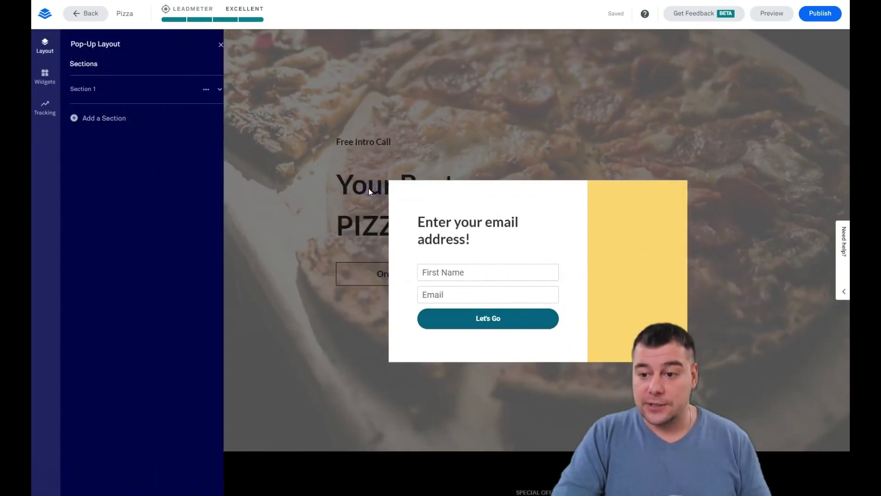
left_click(220, 90)
left_click(93, 156)
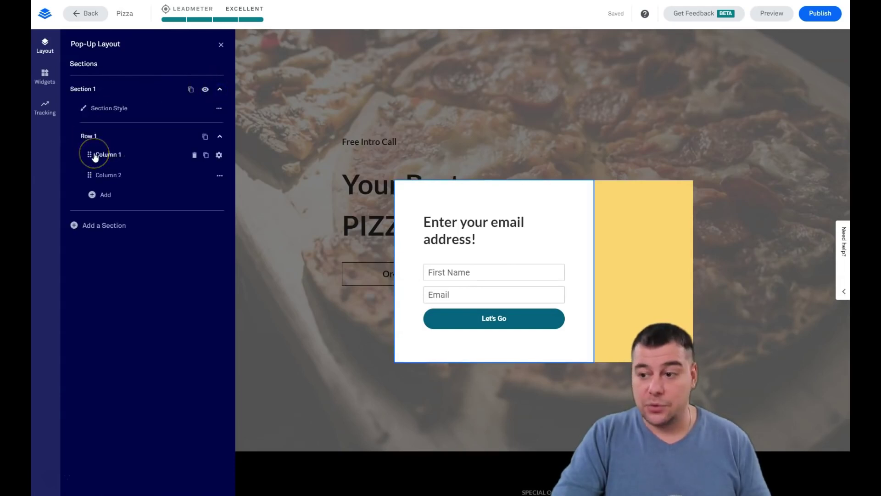
left_click(93, 174)
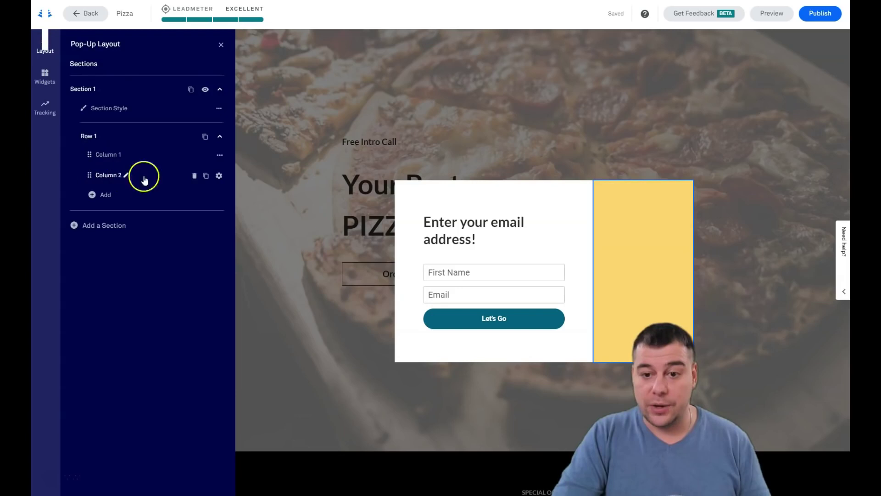
left_click(194, 176)
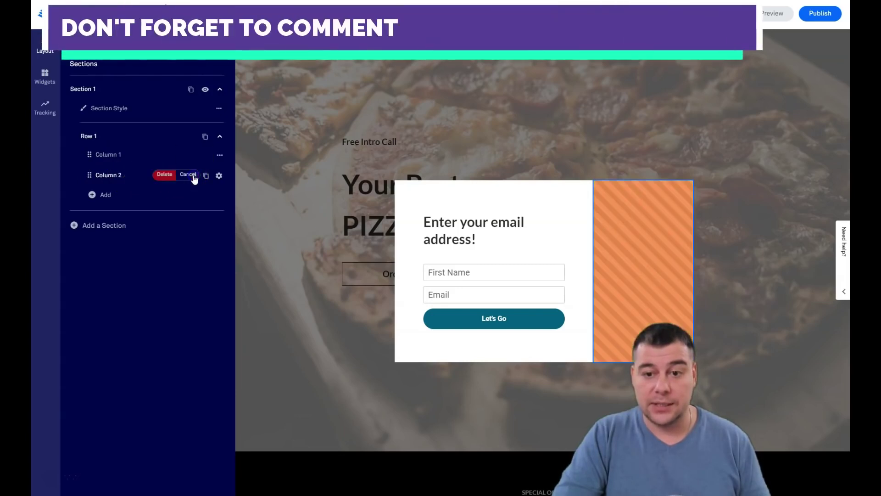
left_click(159, 173)
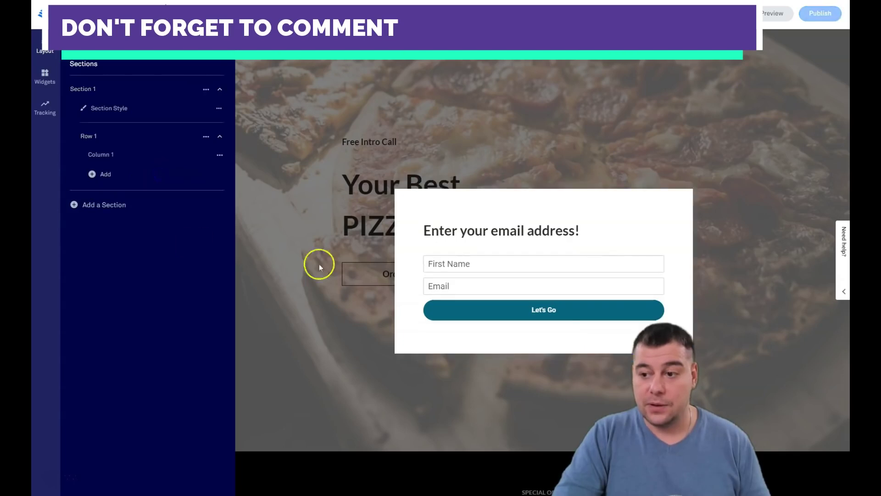
left_click(417, 129)
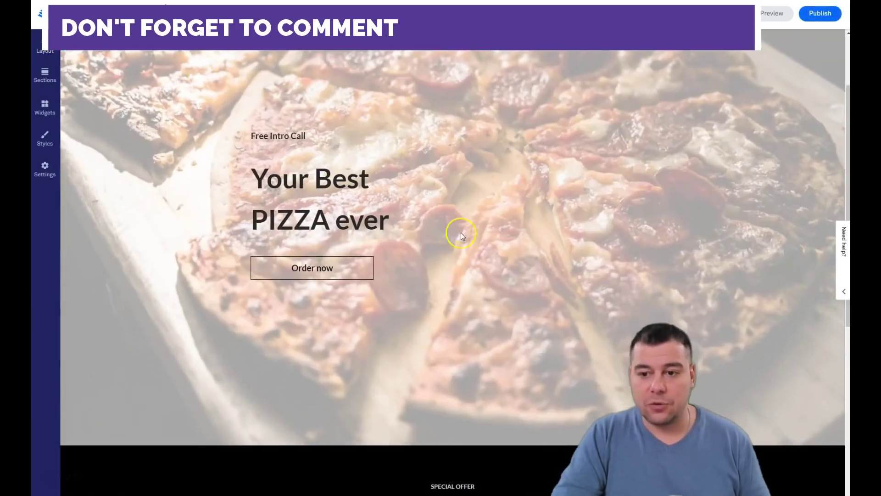
Set the page's headline font to Alegreya Sans and its text font to Archivo Narrow.
scroll(461, 233, "up", 2)
left_click(45, 137)
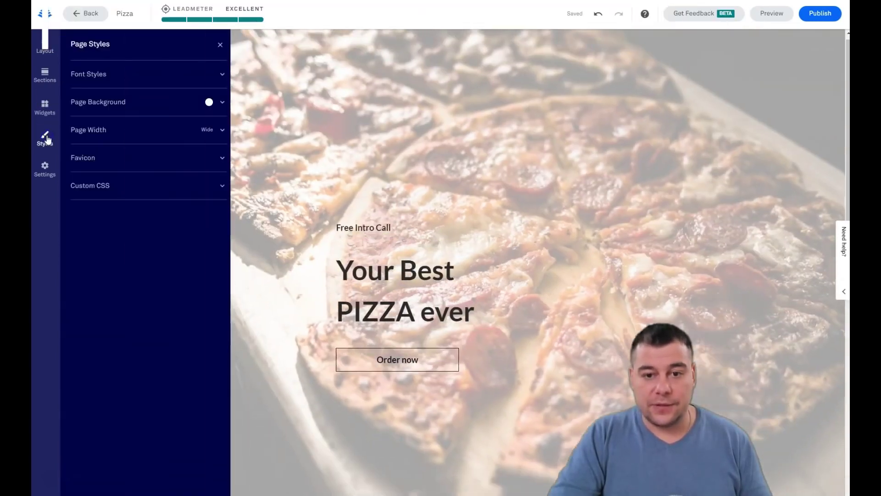
left_click(133, 74)
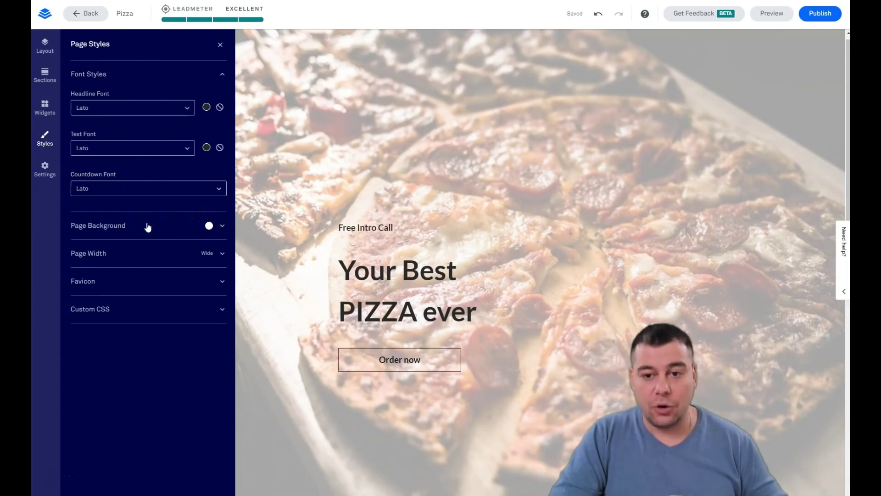
left_click(186, 107)
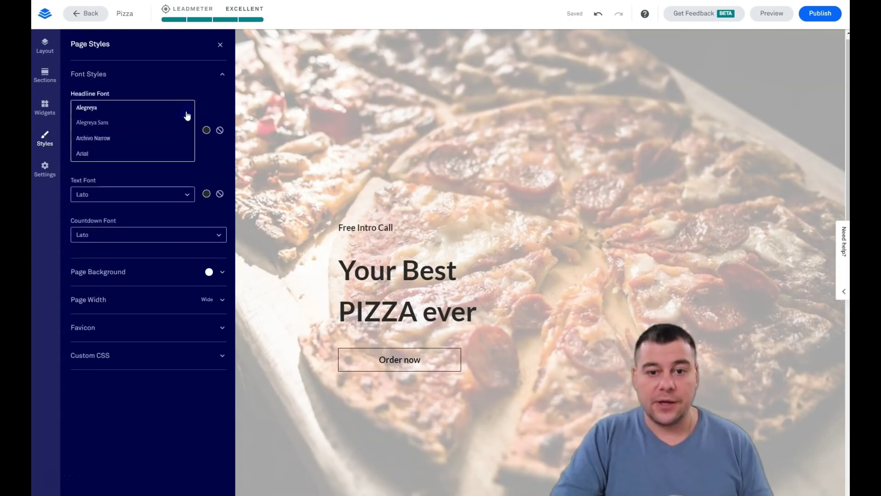
left_click(105, 123)
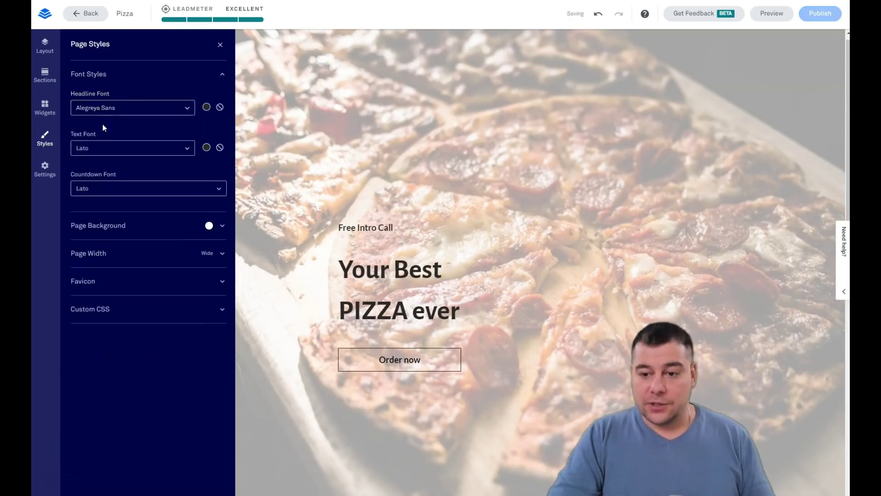
left_click(180, 151)
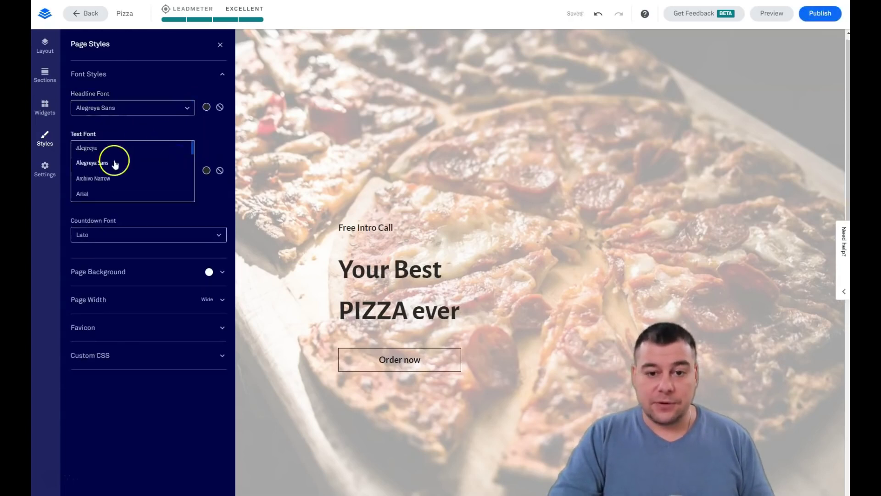
left_click(96, 179)
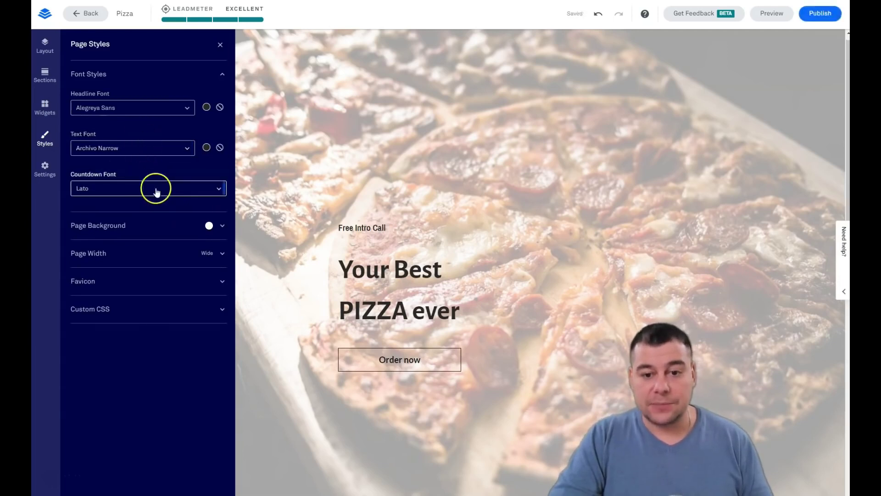
Leave the page styles and review the landing page's text and sections with the chosen fonts applied.
left_click(221, 51)
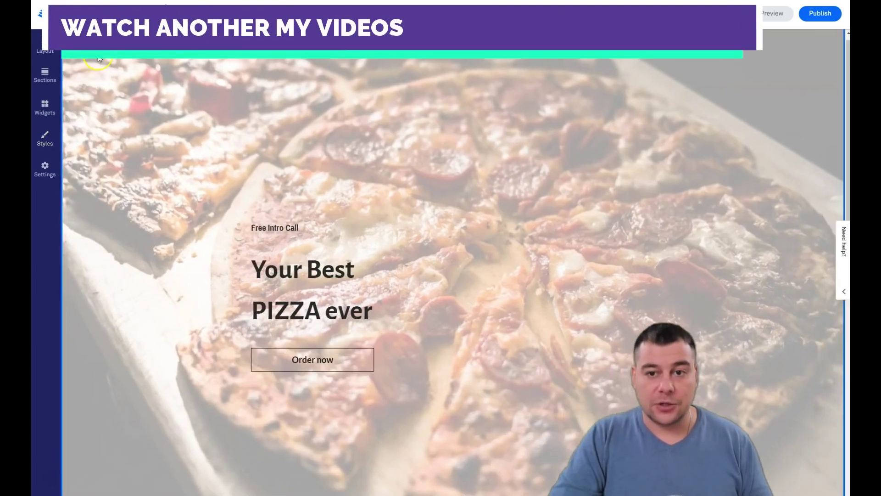
left_click(312, 246)
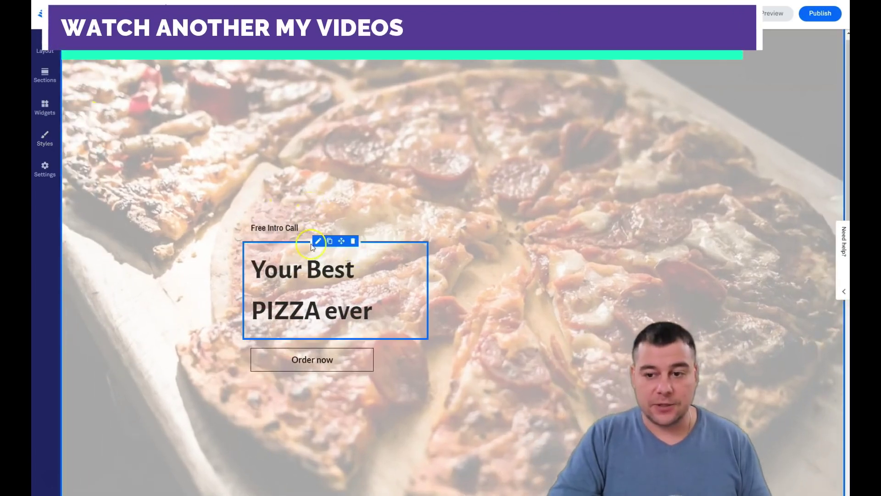
scroll(324, 316, "down", 5)
scroll(287, 240, "up", 5)
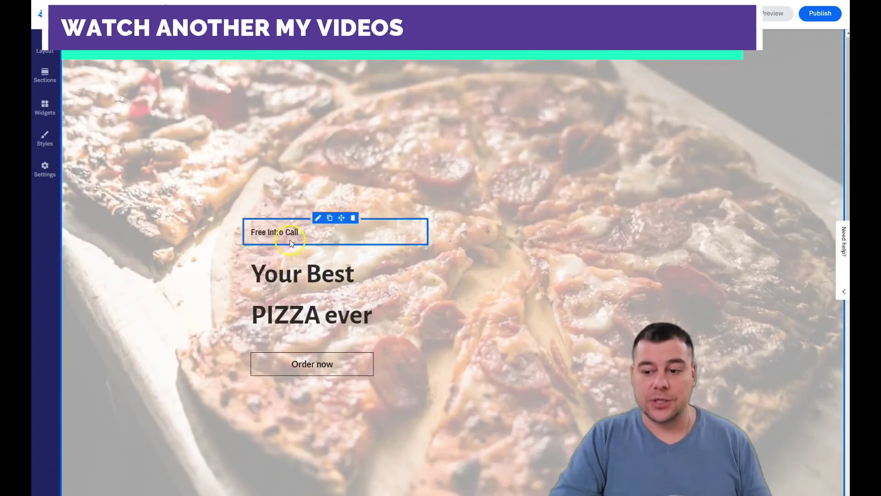
scroll(290, 240, "down", 5)
scroll(290, 238, "down", 2)
scroll(290, 239, "up", 5)
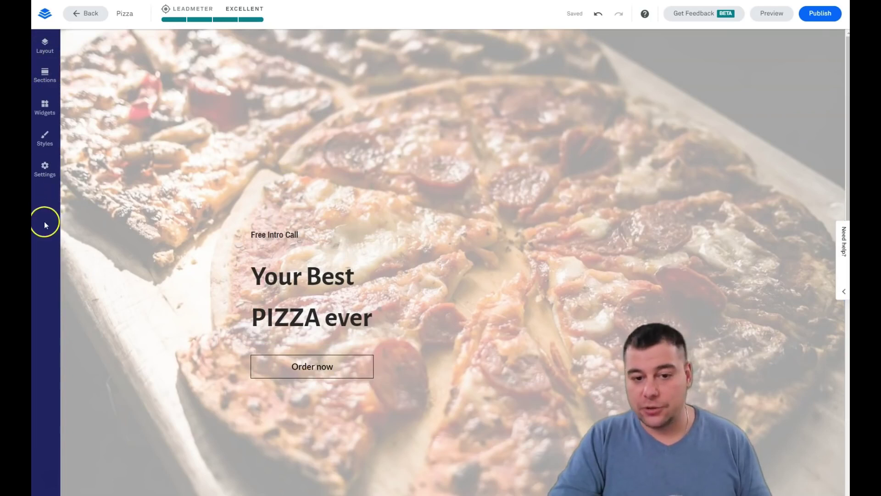
Examine the page's SEO, social sharing and analytics settings, and close the page settings without editing them.
left_click(45, 170)
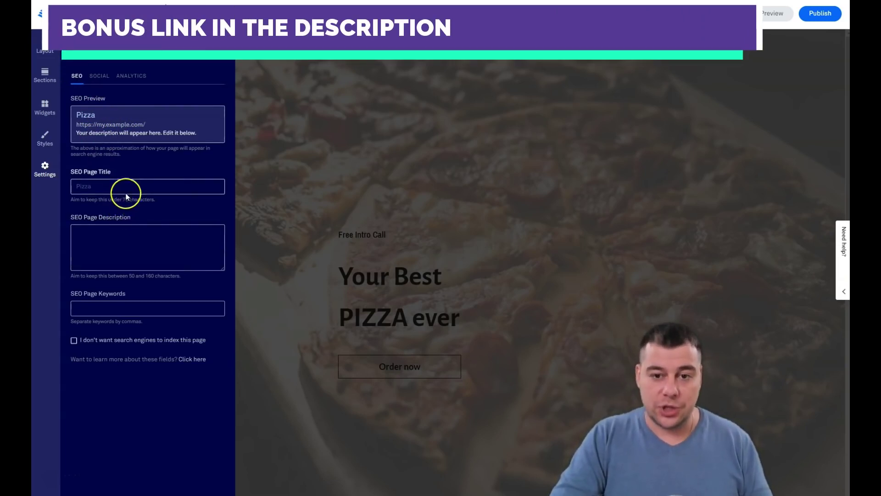
left_click(96, 76)
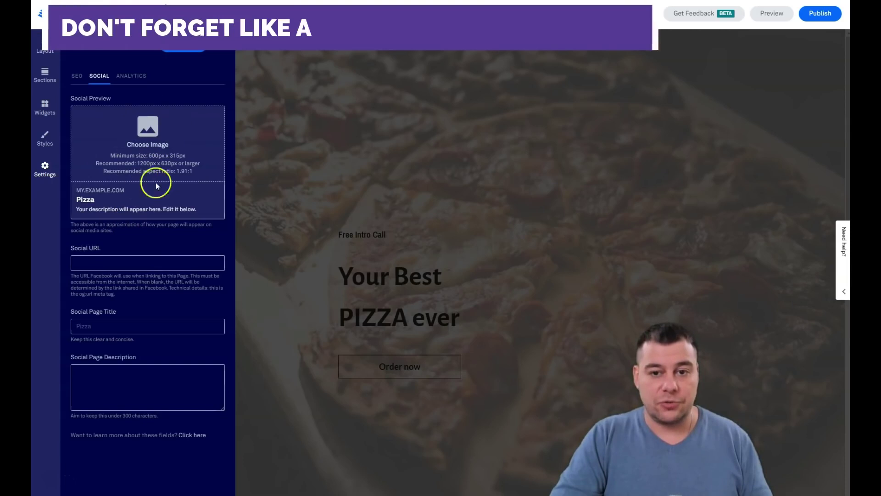
left_click(133, 79)
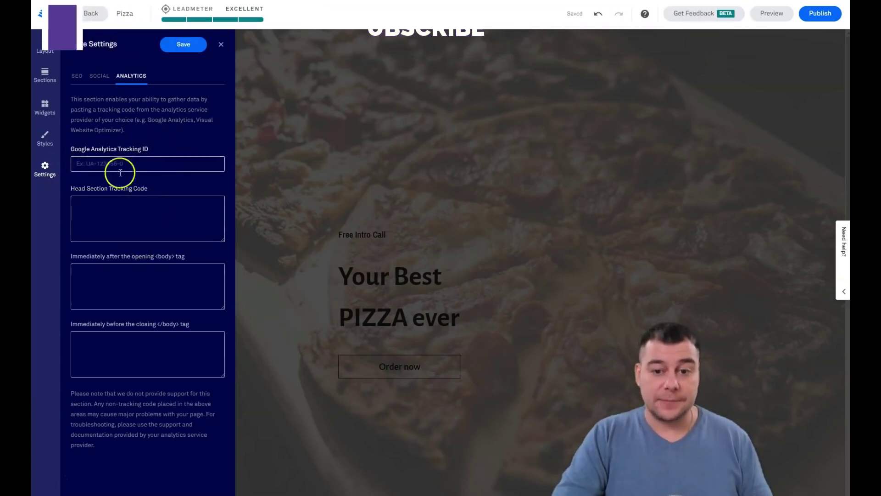
left_click(75, 78)
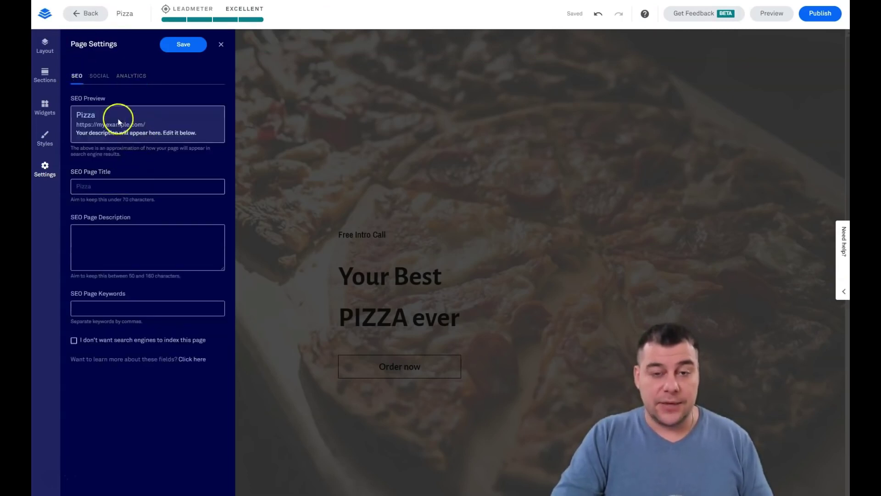
left_click(220, 45)
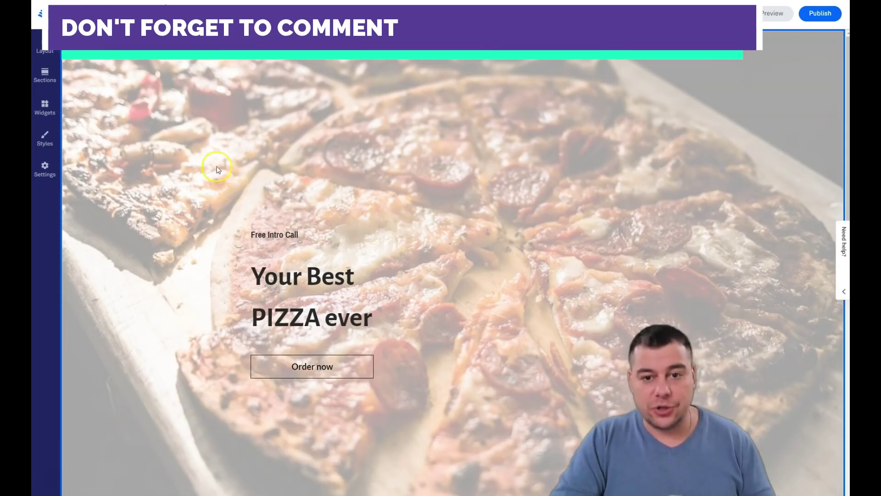
scroll(217, 169, "down", 2)
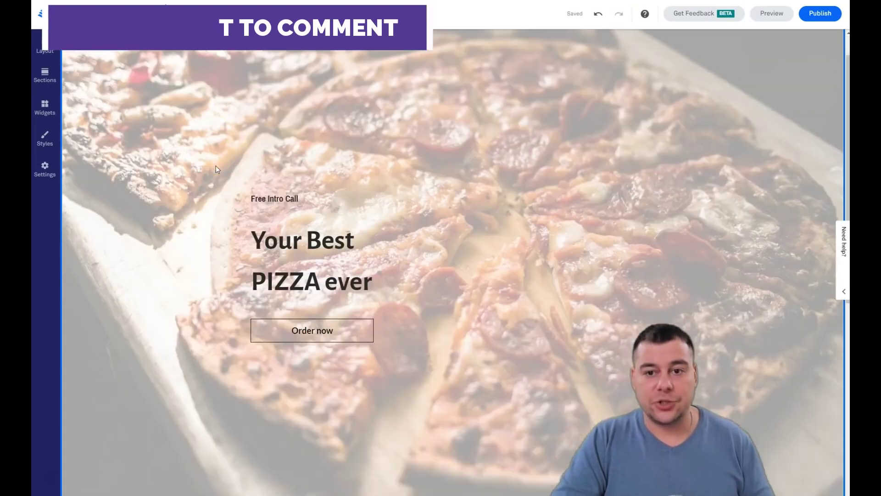
scroll(216, 169, "down", 7)
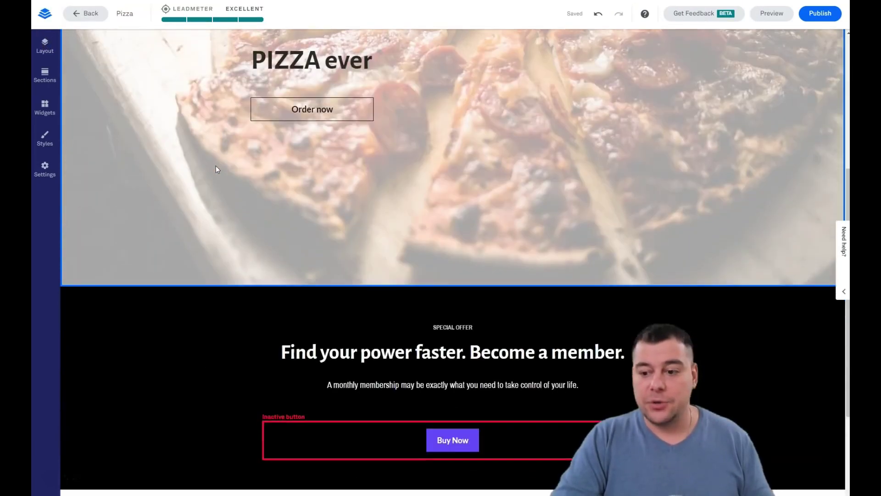
scroll(216, 168, "up", 10)
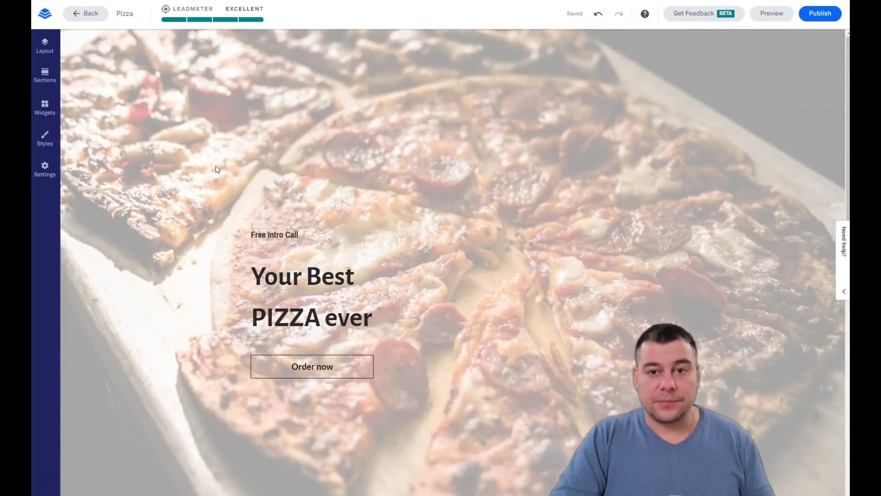
left_click(258, 185)
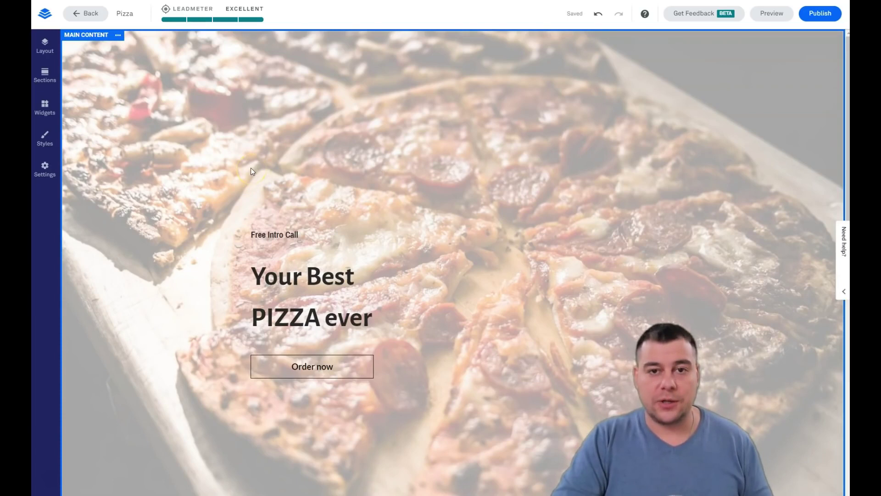
left_click(245, 147)
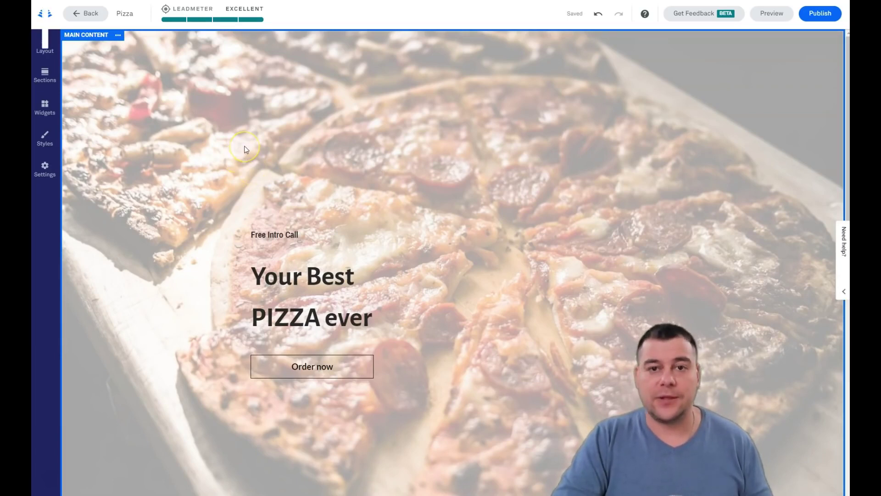
left_click(203, 121)
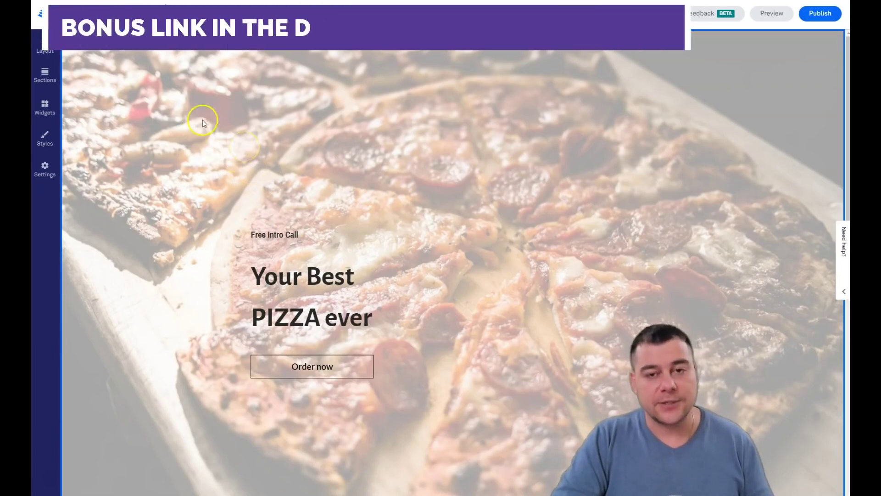
left_click(182, 138)
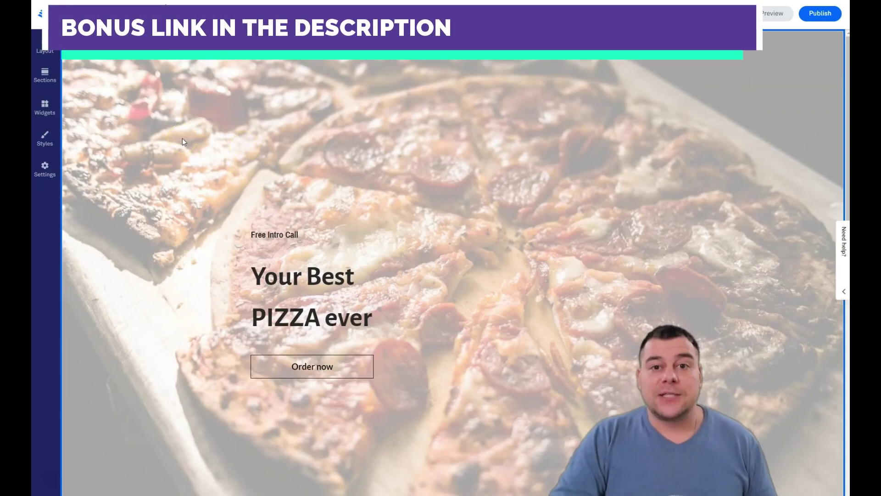
left_click(139, 133)
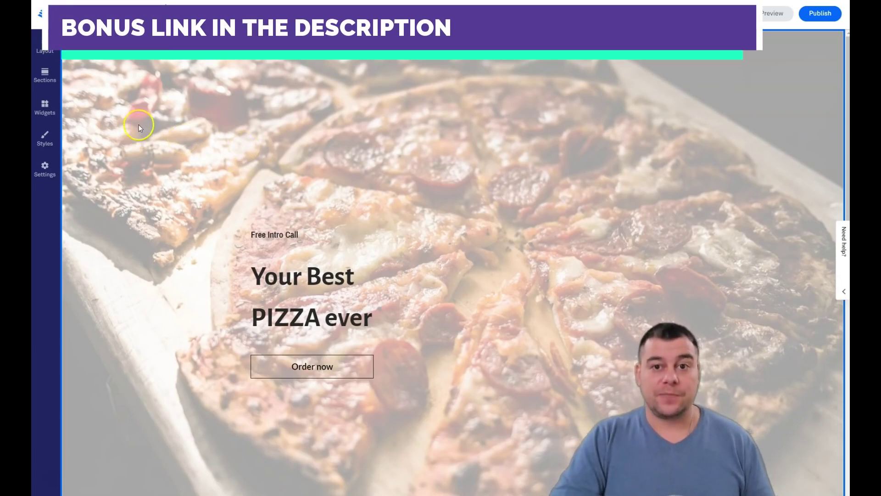